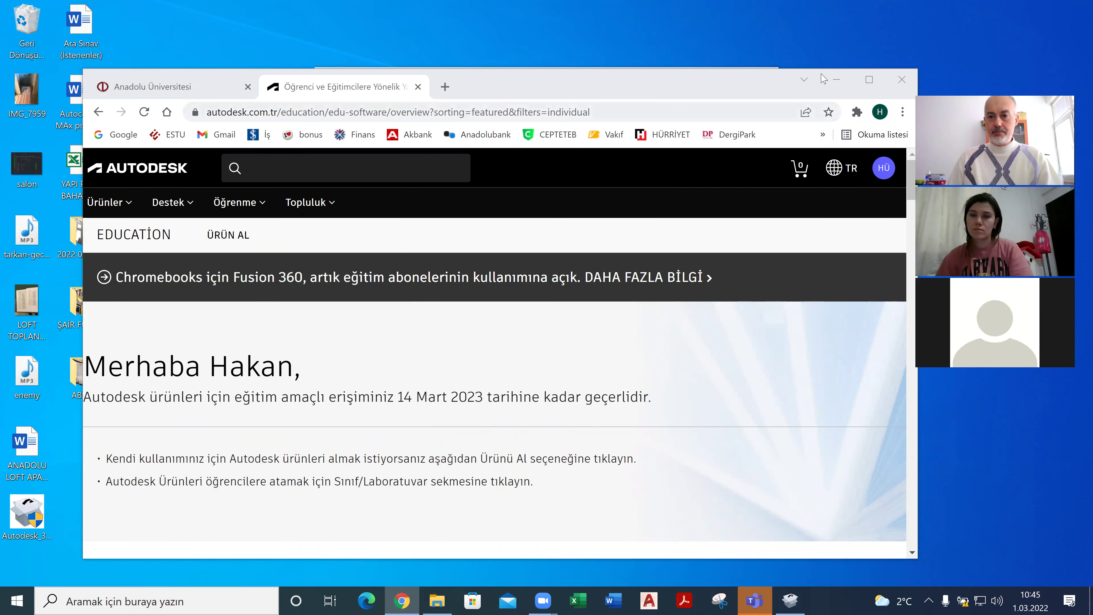
- Minimize the browser and the 3ds Max 2022 installer, and close the Microsoft Teams welcome window
left_click(836, 80)
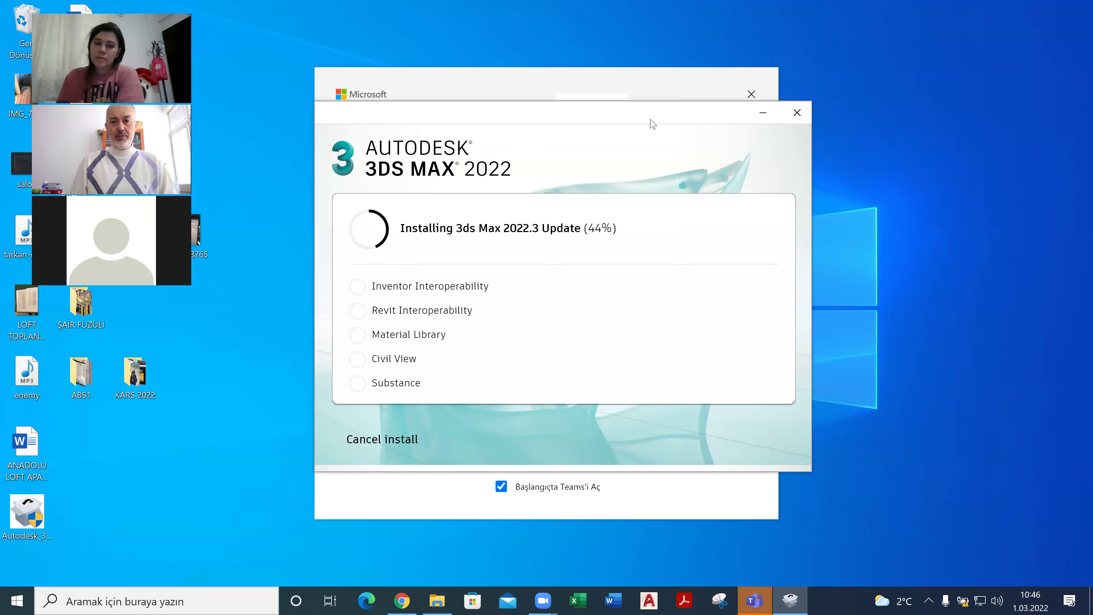
left_click_drag(649, 122, 653, 167)
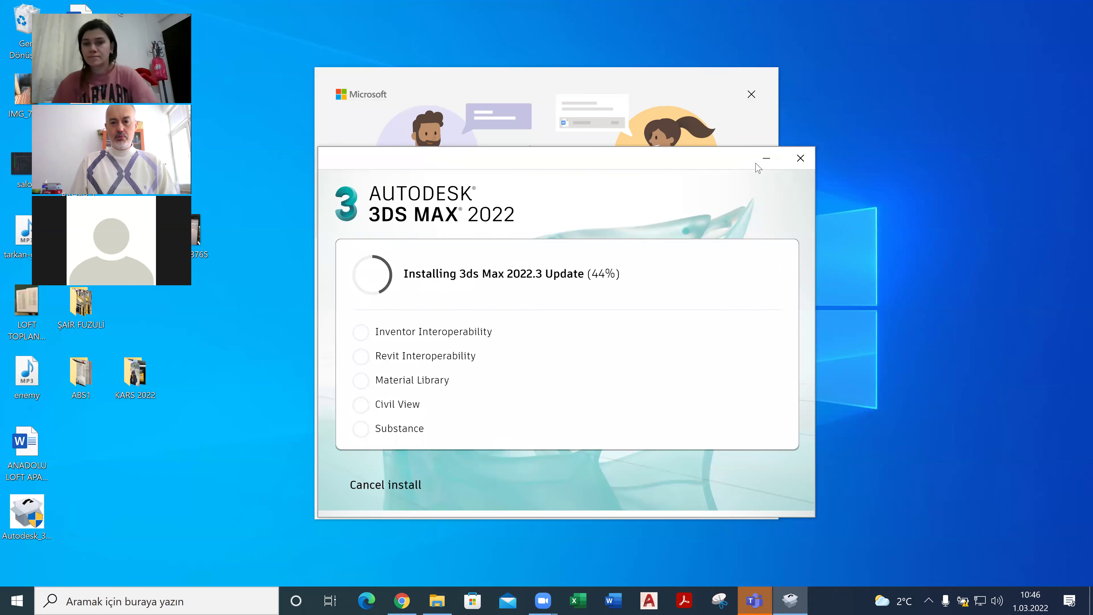
left_click(766, 159)
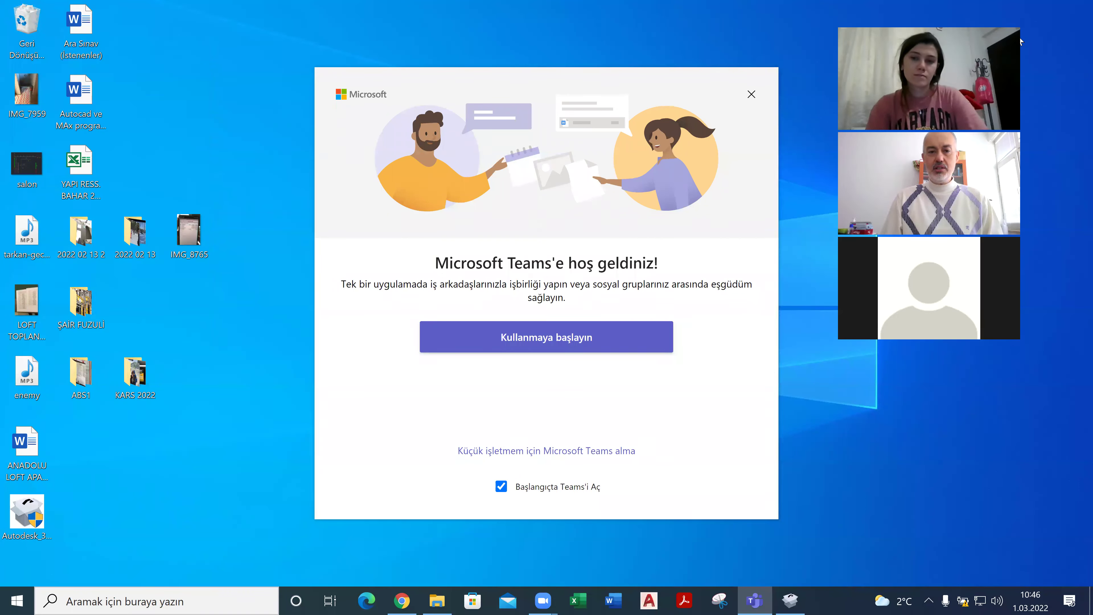
left_click(751, 94)
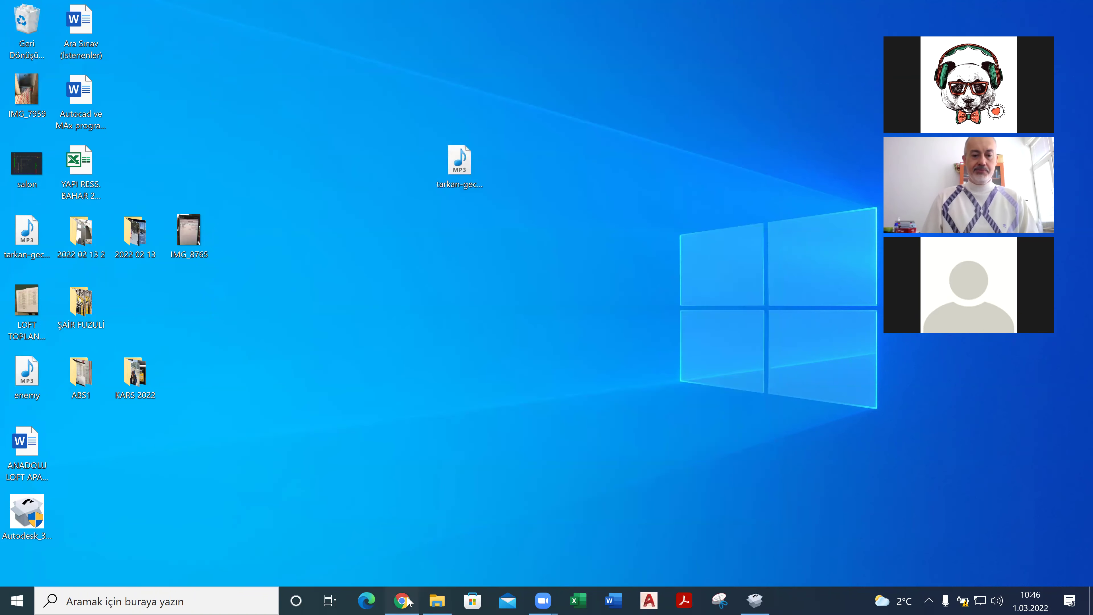
- Switch back to the browser and sign out of the Autodesk account on the education page
left_click(402, 600)
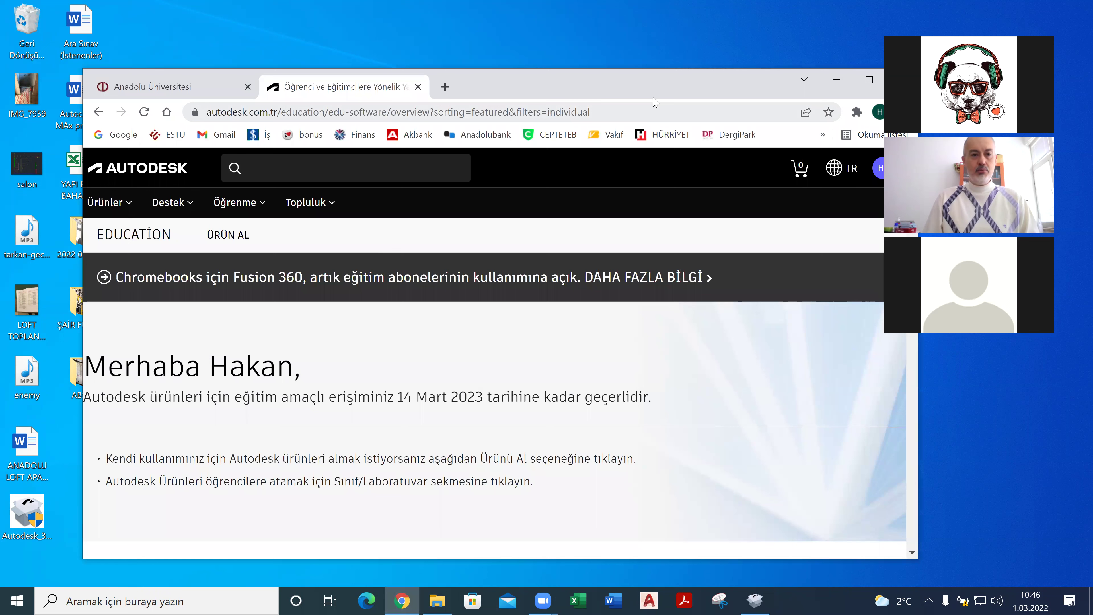
left_click_drag(593, 65, 533, 39)
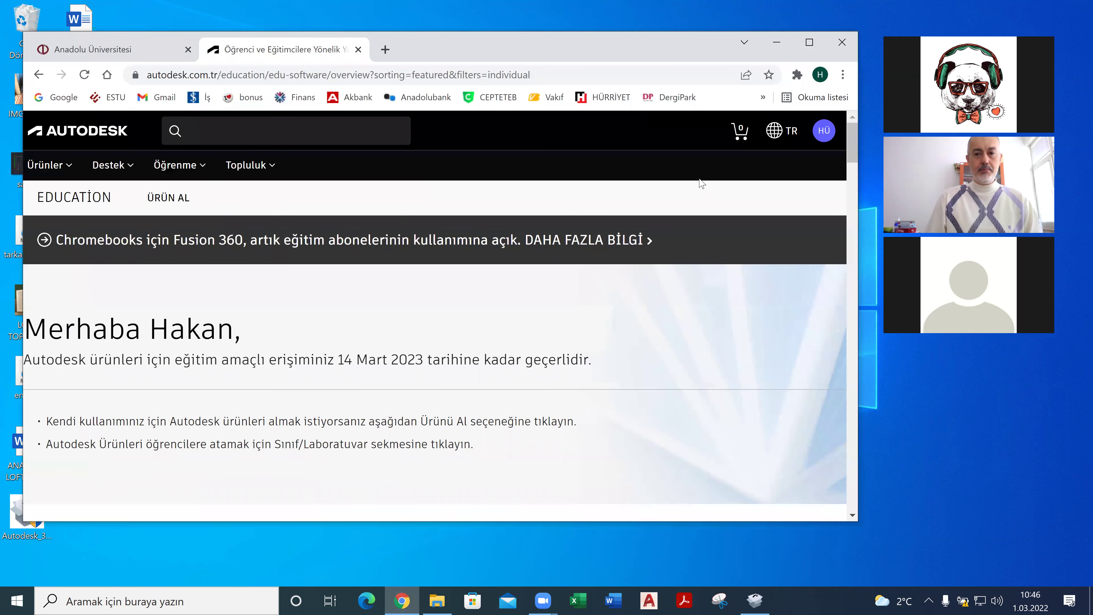
left_click(821, 137)
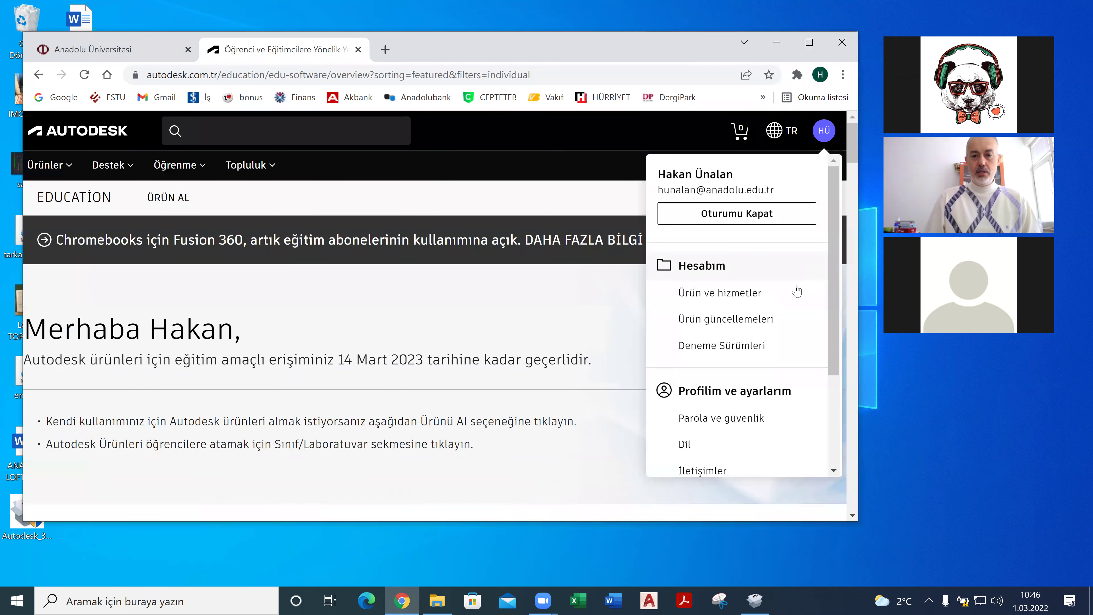
scroll(753, 360, "down", 2)
scroll(756, 208, "up", 2)
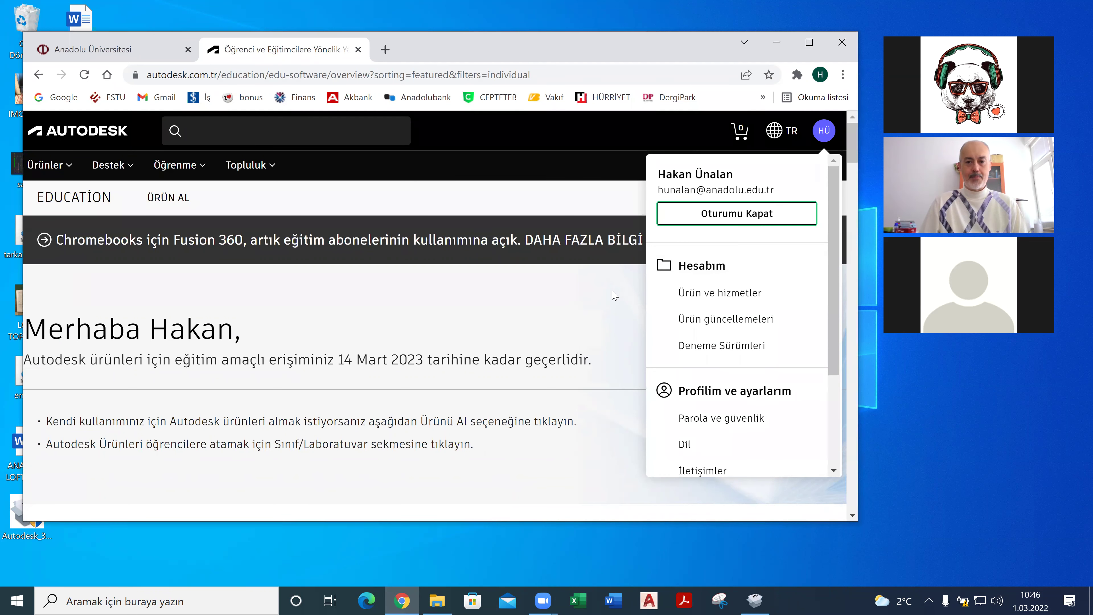
left_click(748, 297)
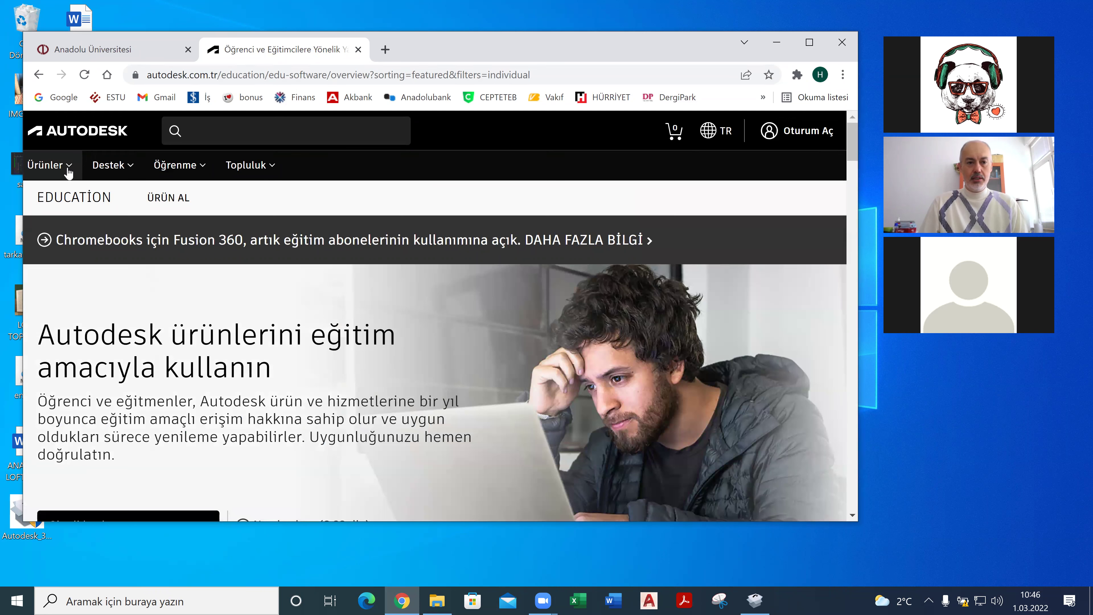
- Search Google for "autodesk student" and open the "1 Yıllık Lisans | Autodesk Eğitim Topluluğu" result
left_click(223, 77)
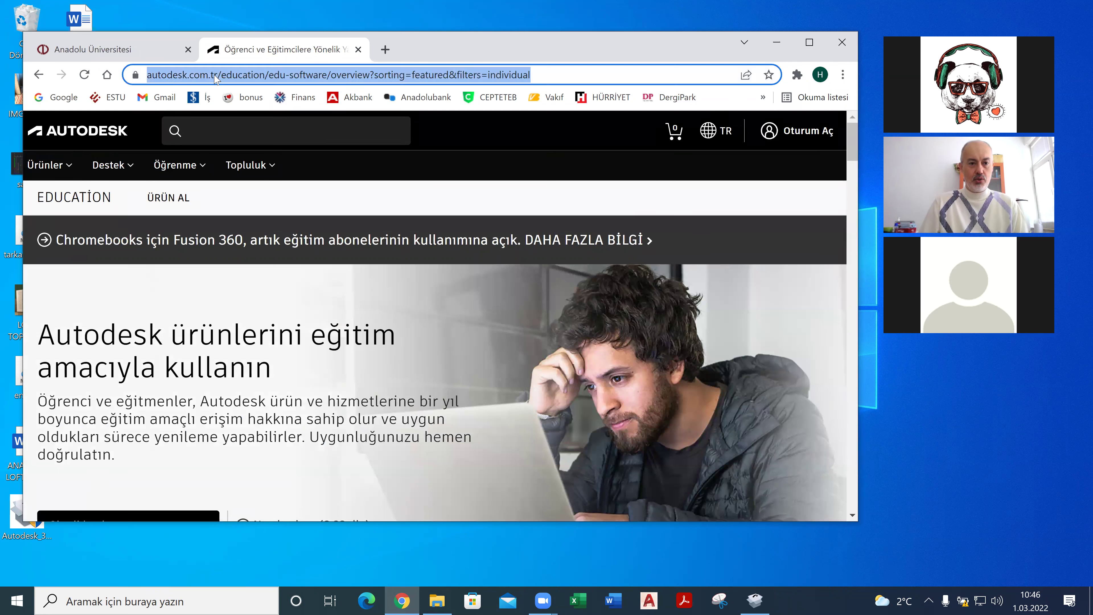
left_click(57, 97)
left_click(319, 255)
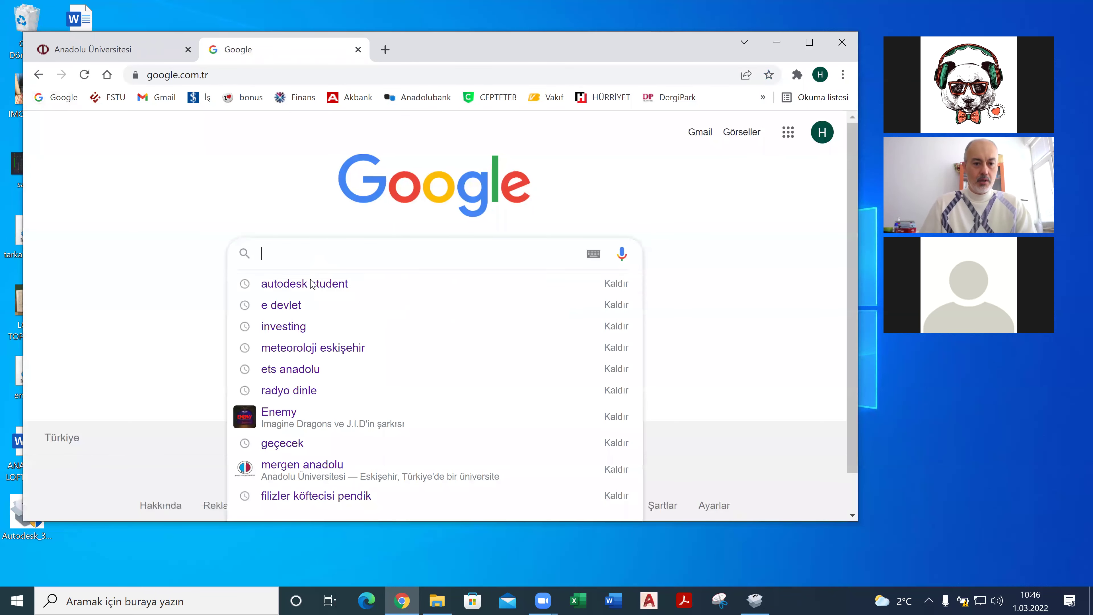
left_click(363, 288)
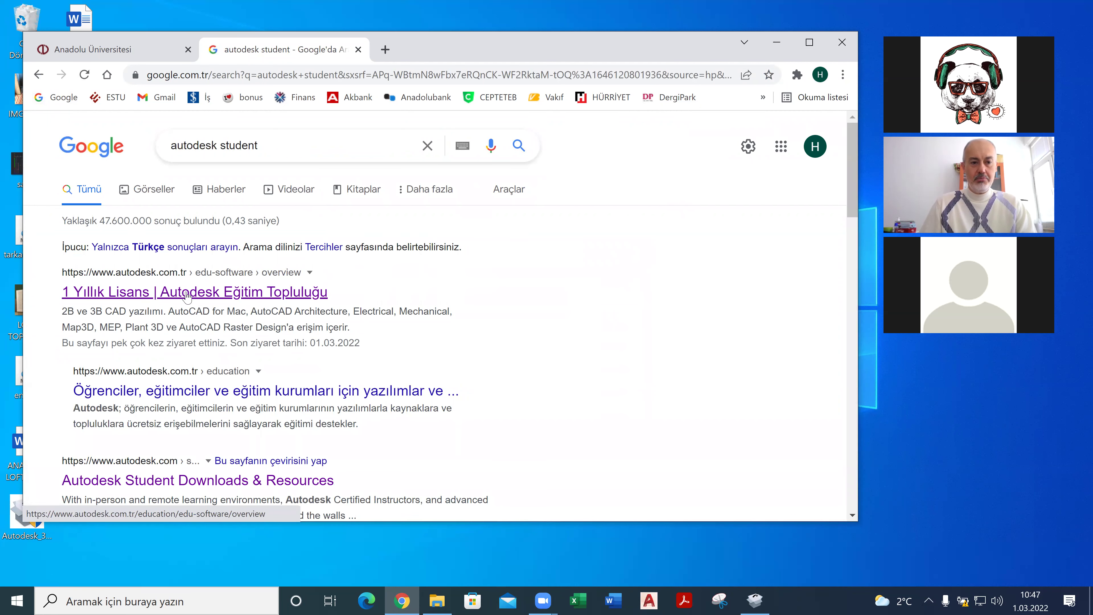
left_click(120, 294)
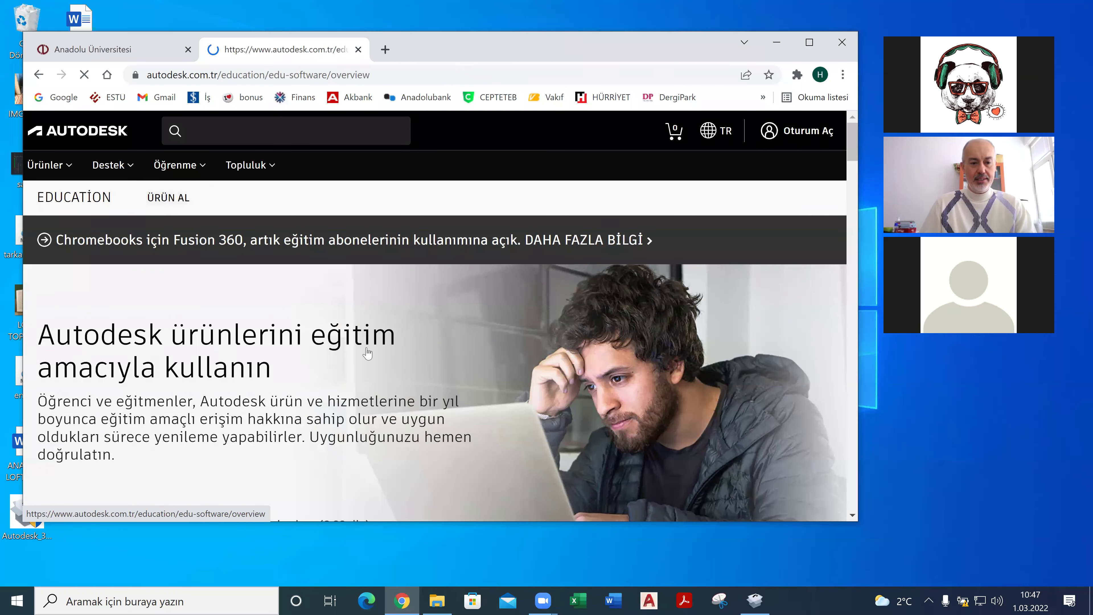
- Start getting 3ds Max from the education product list and sign in to the Autodesk account
scroll(417, 352, "down", 3)
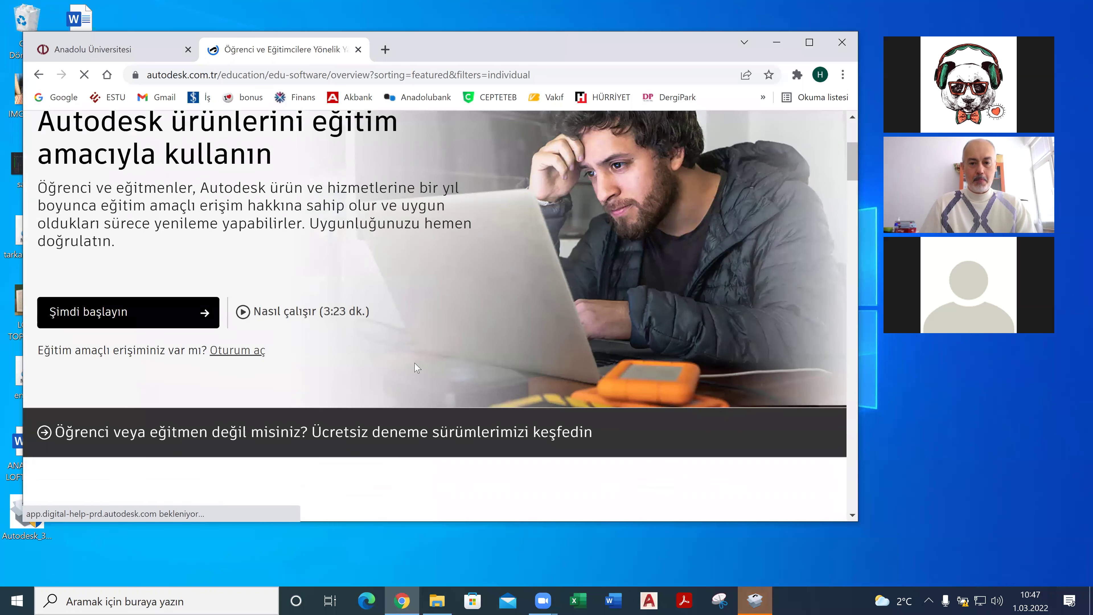
scroll(516, 379, "down", 3)
scroll(562, 381, "down", 10)
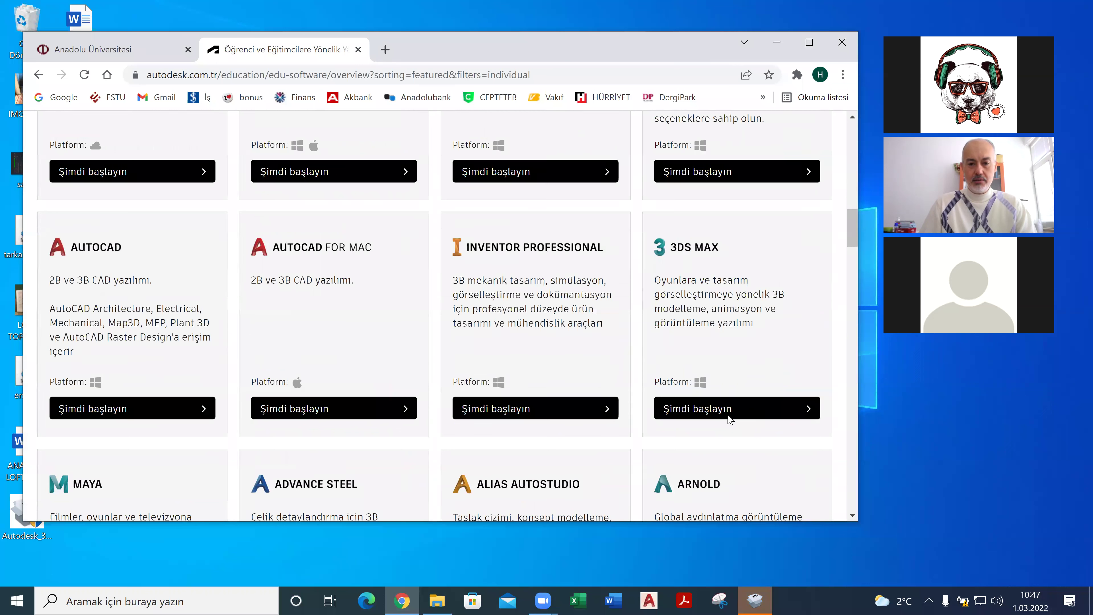
left_click(718, 415)
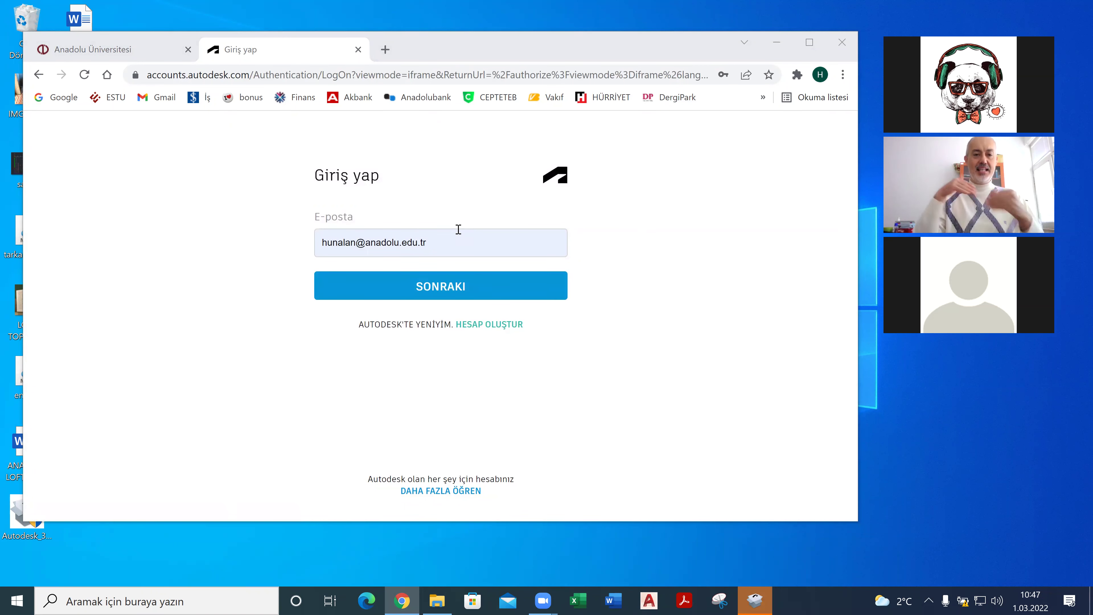
left_click(501, 280)
left_click(481, 337)
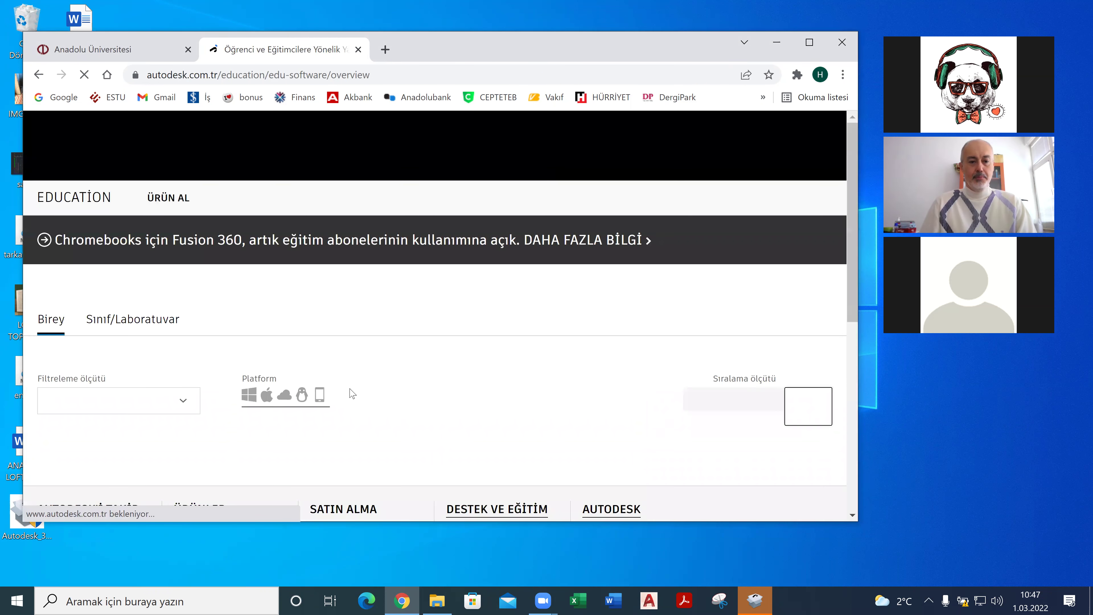
- Get the 3ds Max product from the list, dismiss the survey request, and show its install and download options
scroll(307, 378, "down", 3)
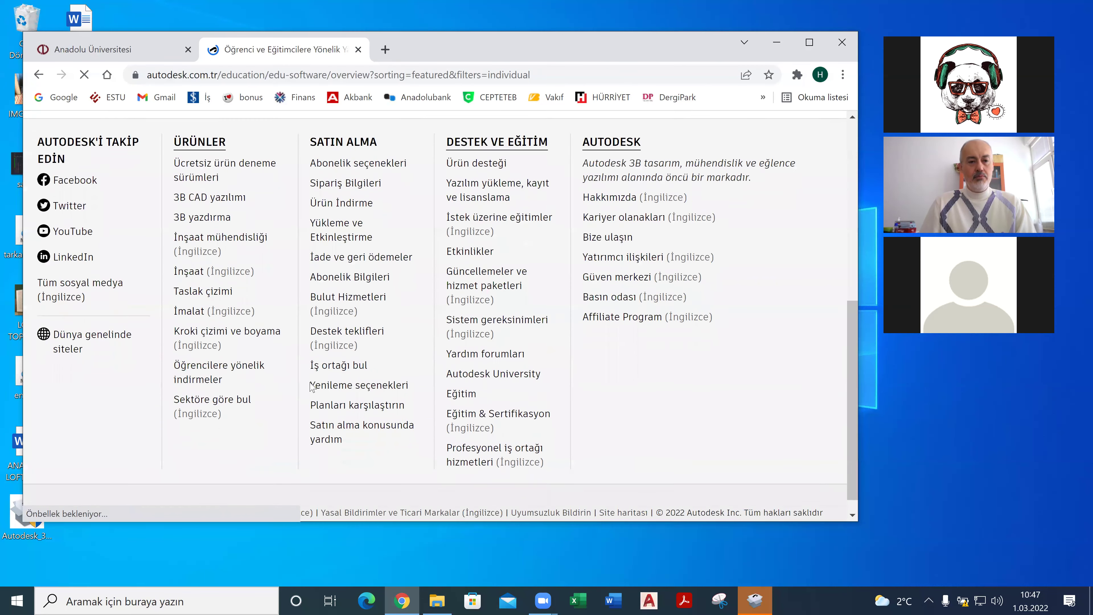
scroll(603, 379, "down", 8)
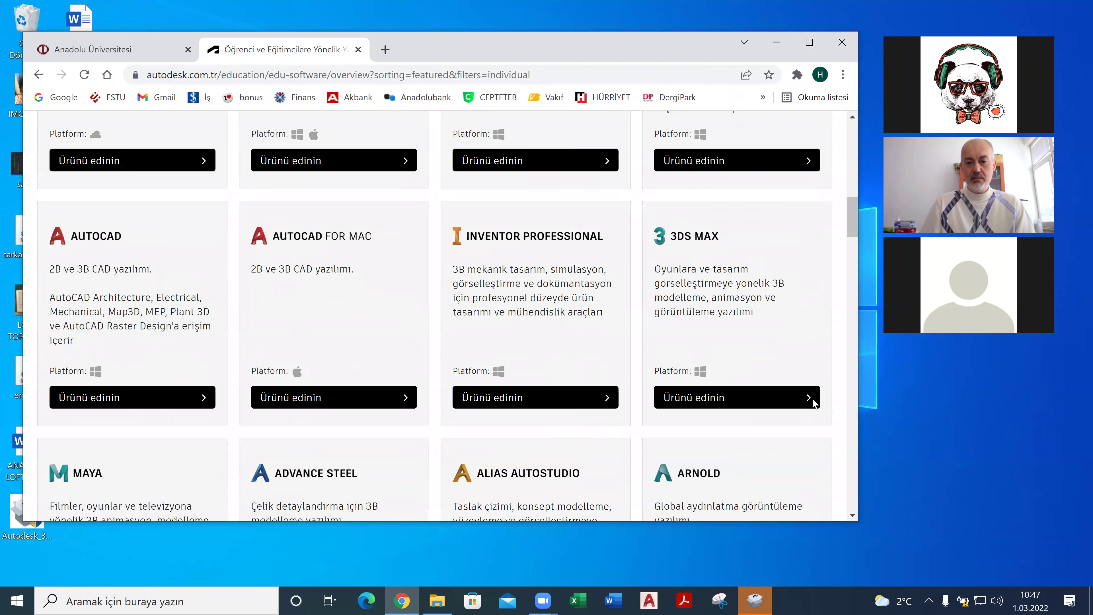
left_click(810, 400)
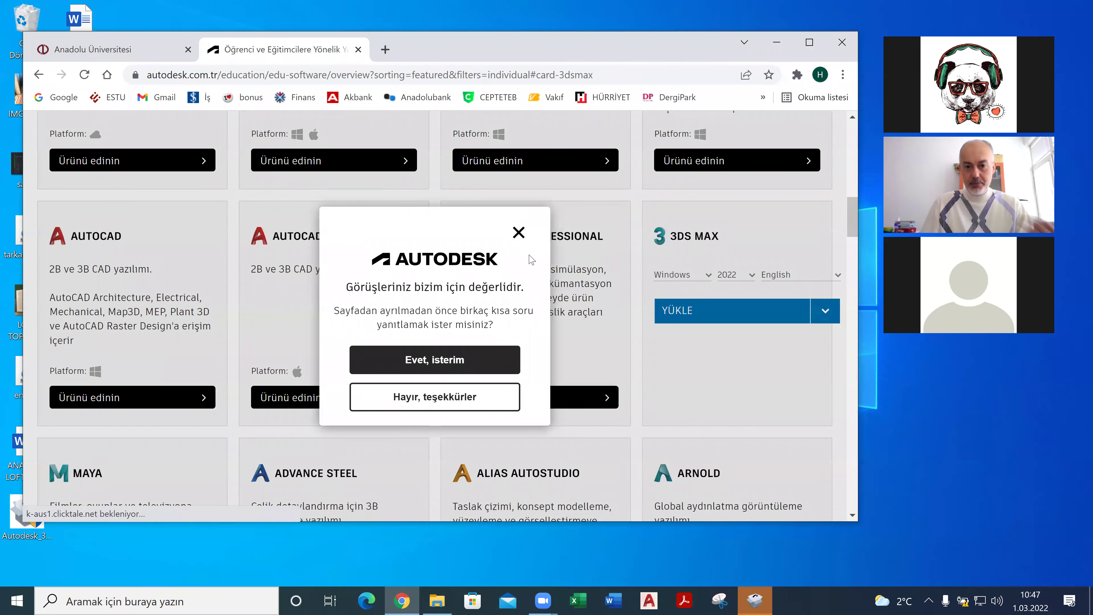
left_click(518, 232)
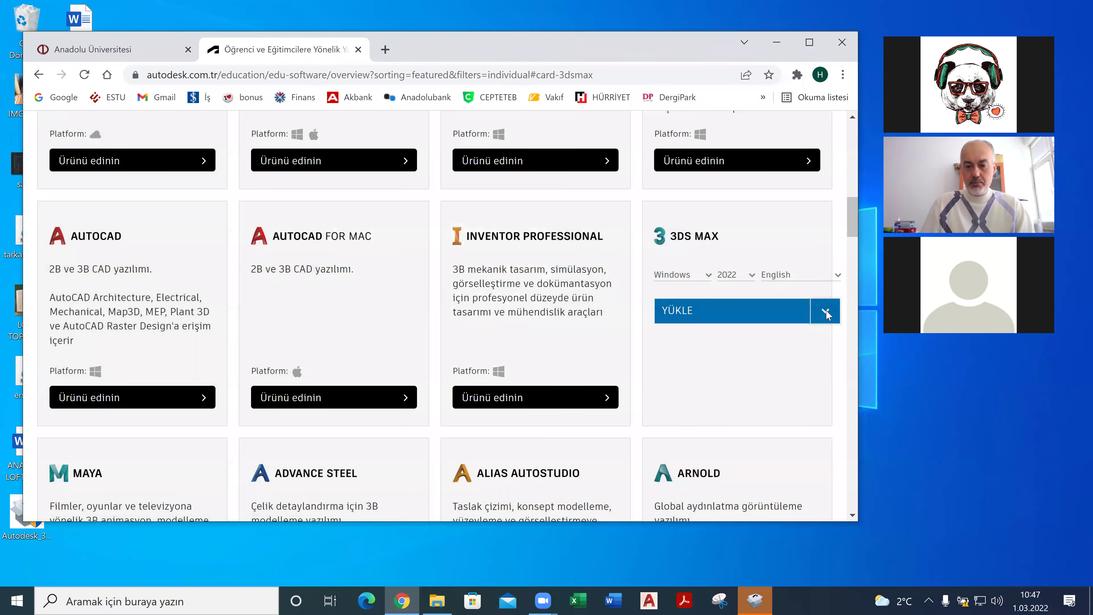
left_click(825, 314)
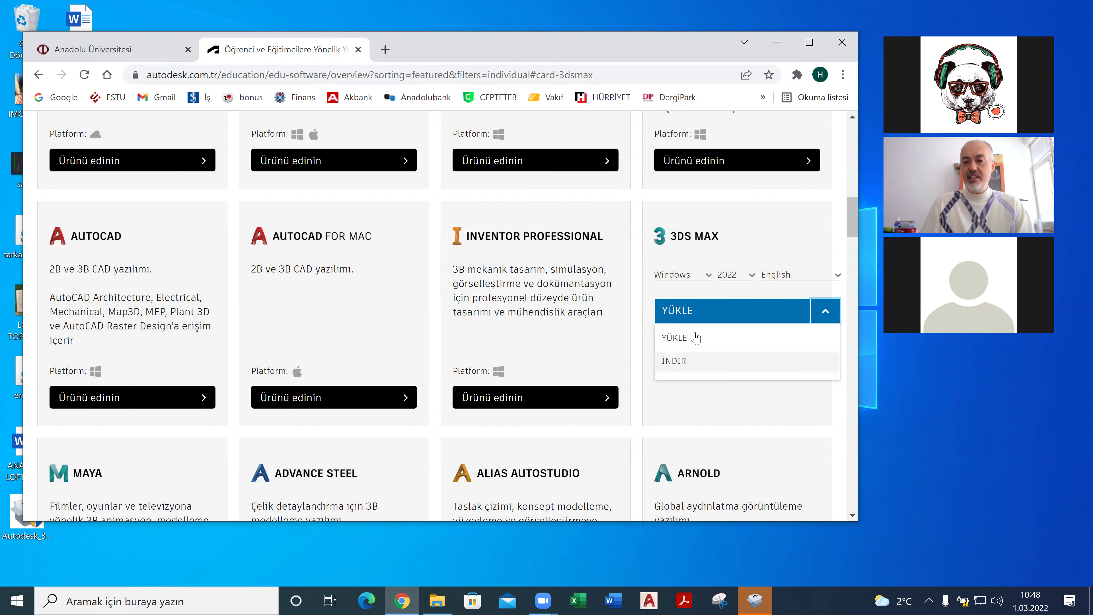
- Minimize the browser and move the Autodesk 3ds Max 2022 web installer file to the middle of the desktop
left_click(777, 42)
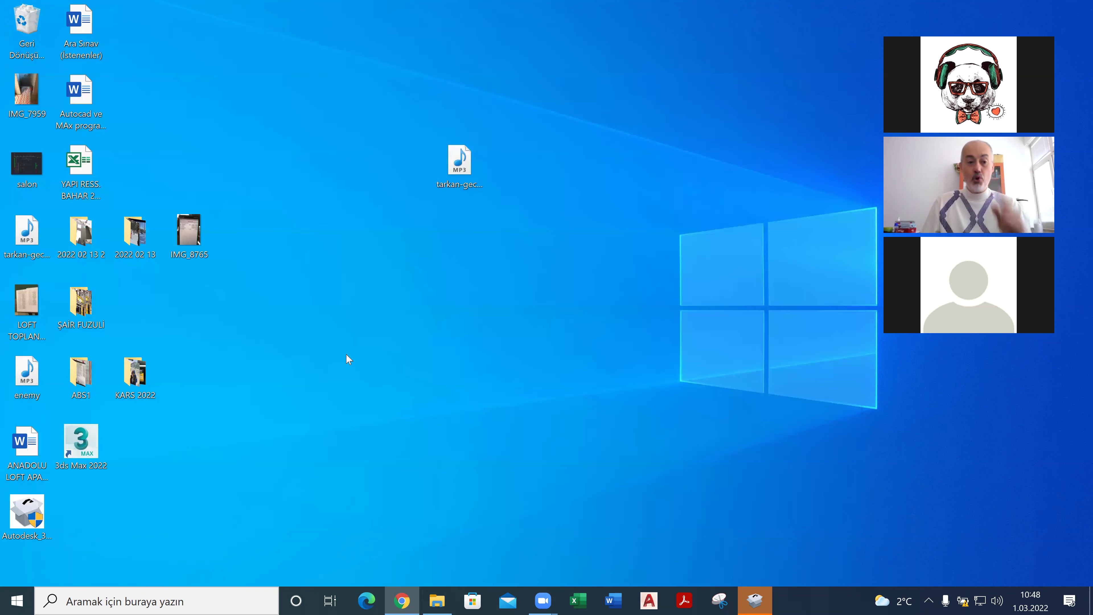
left_click_drag(25, 512, 512, 241)
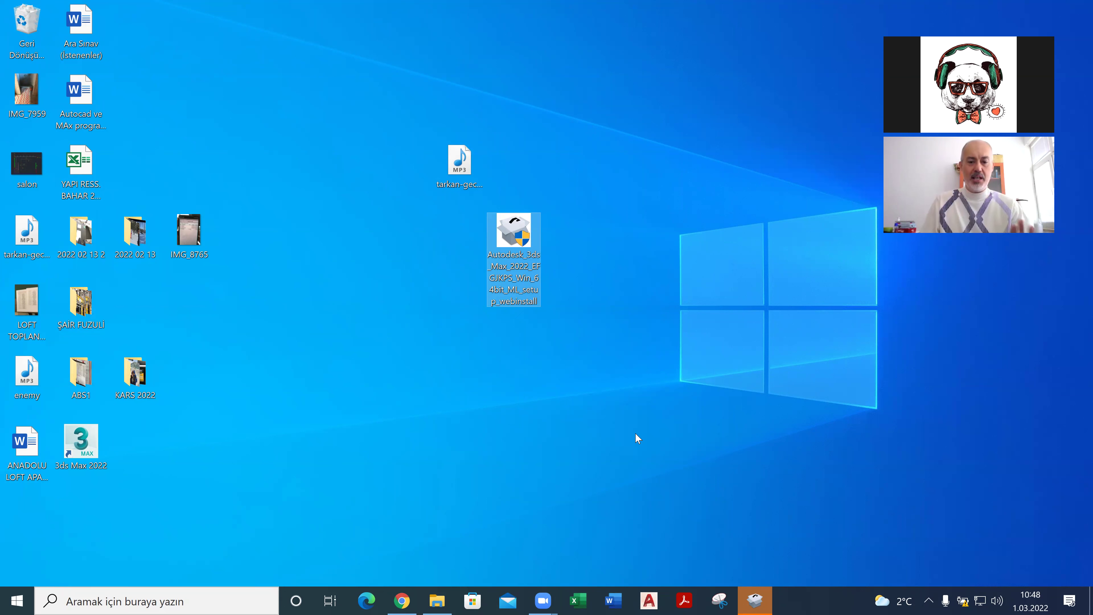
- Restore the browser, check the installation progress in the 3ds Max 2022 installer, and minimize the installer
left_click(413, 602)
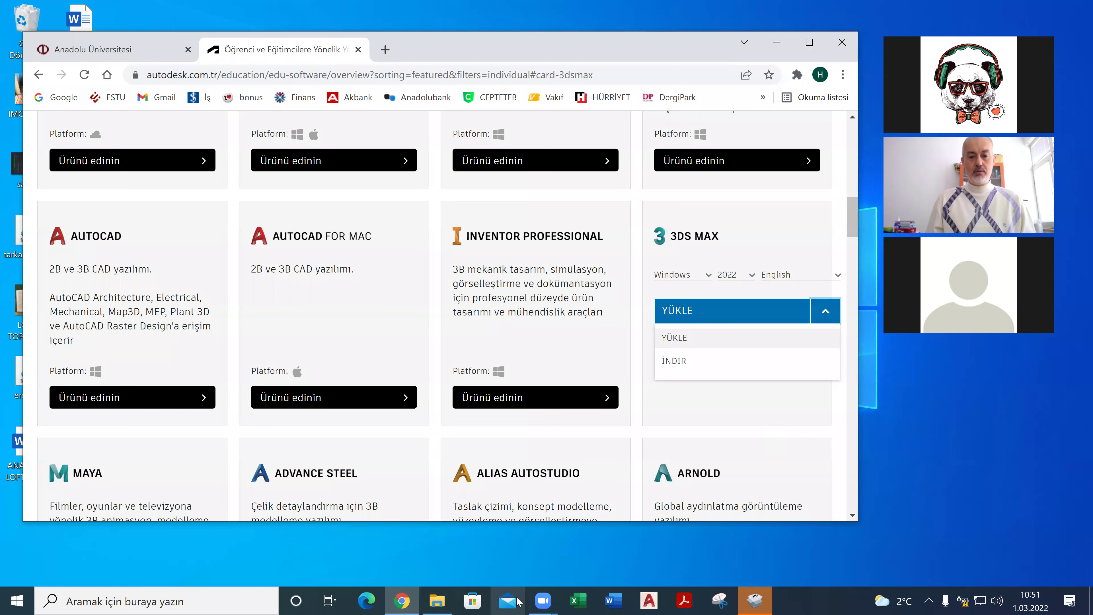
left_click(758, 601)
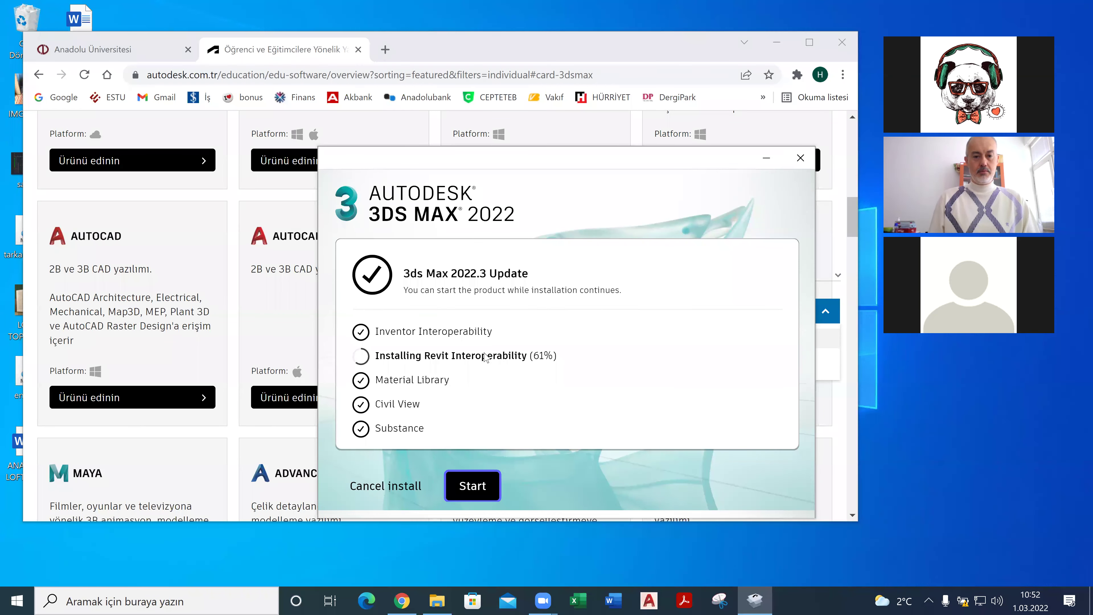
left_click(765, 162)
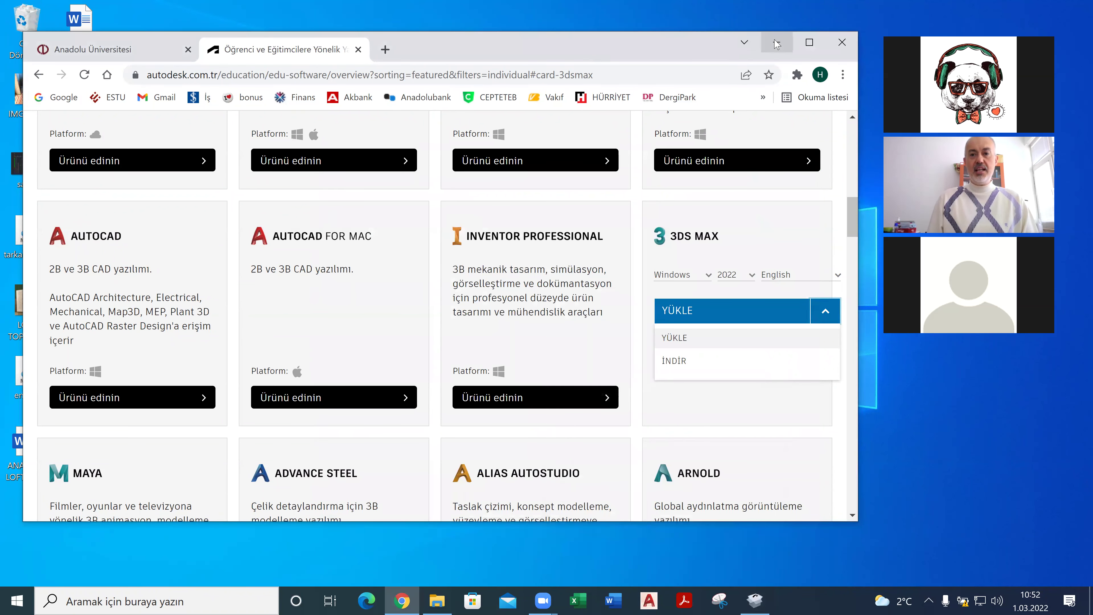
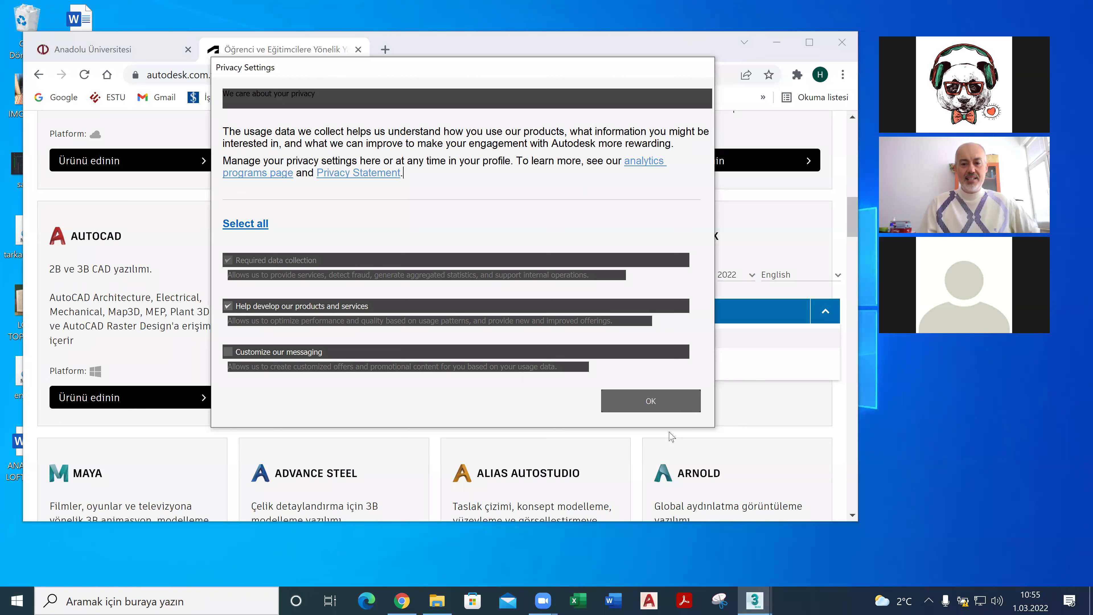
- Accept the 3ds Max privacy settings, continue past the default settings notice, and minimize the browser
left_click(651, 401)
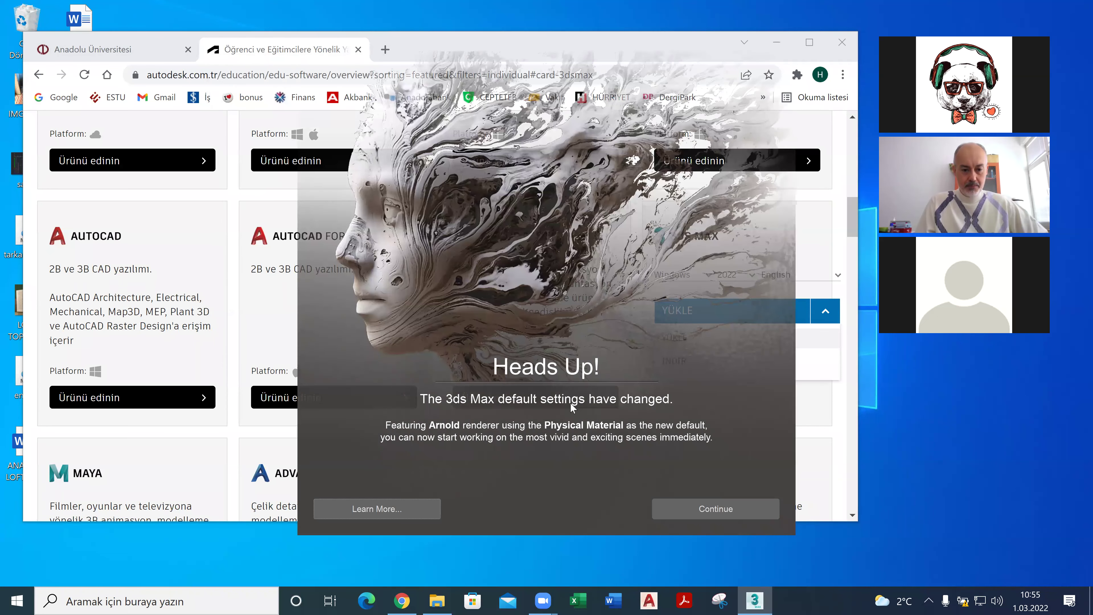
left_click(712, 514)
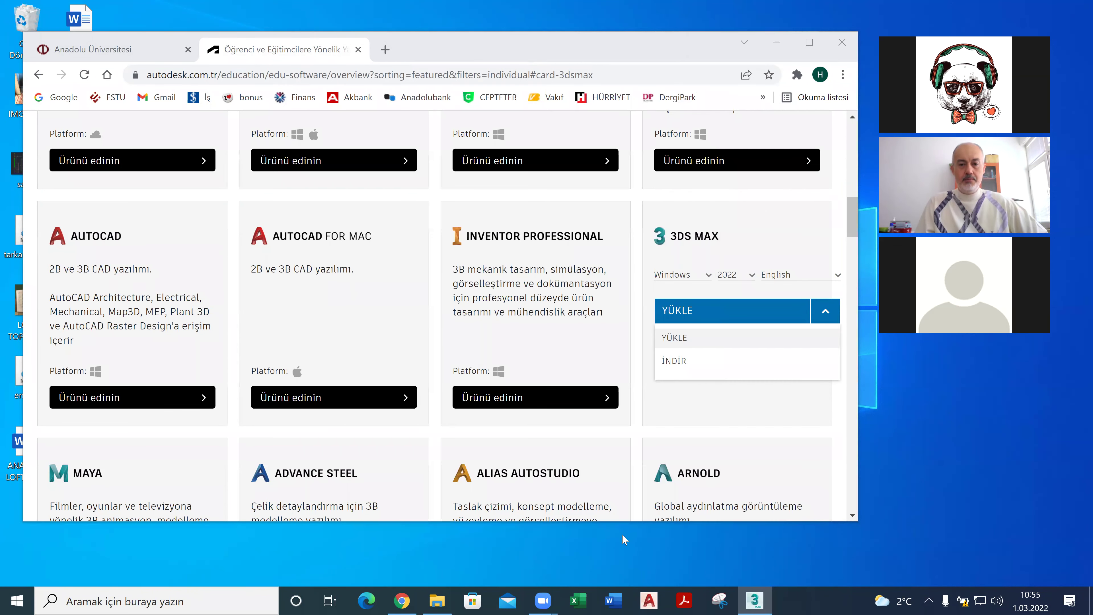
left_click(776, 42)
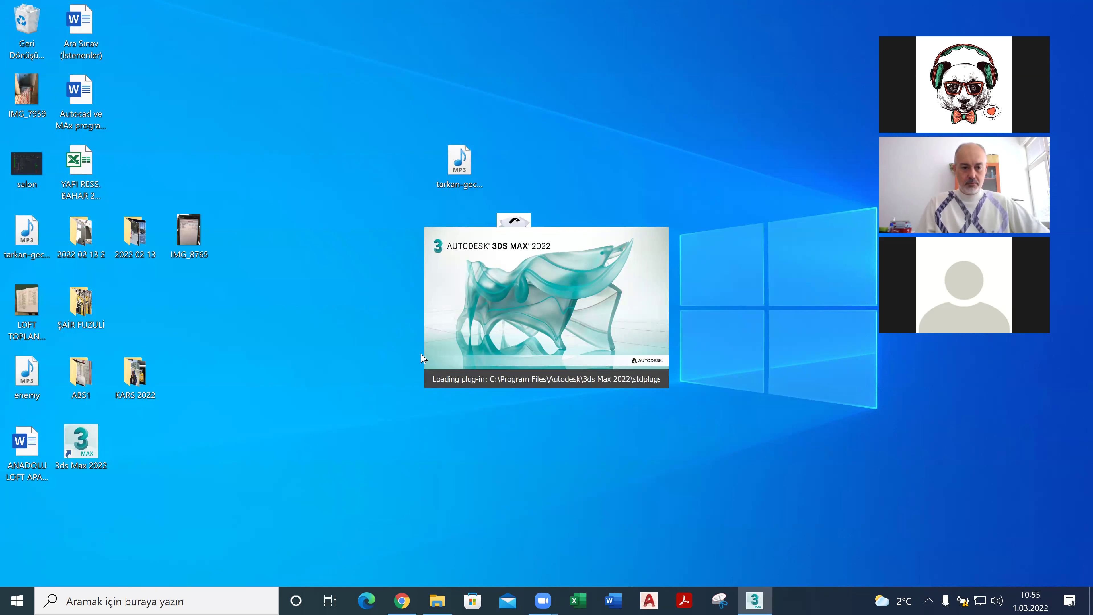
double_click(52, 50)
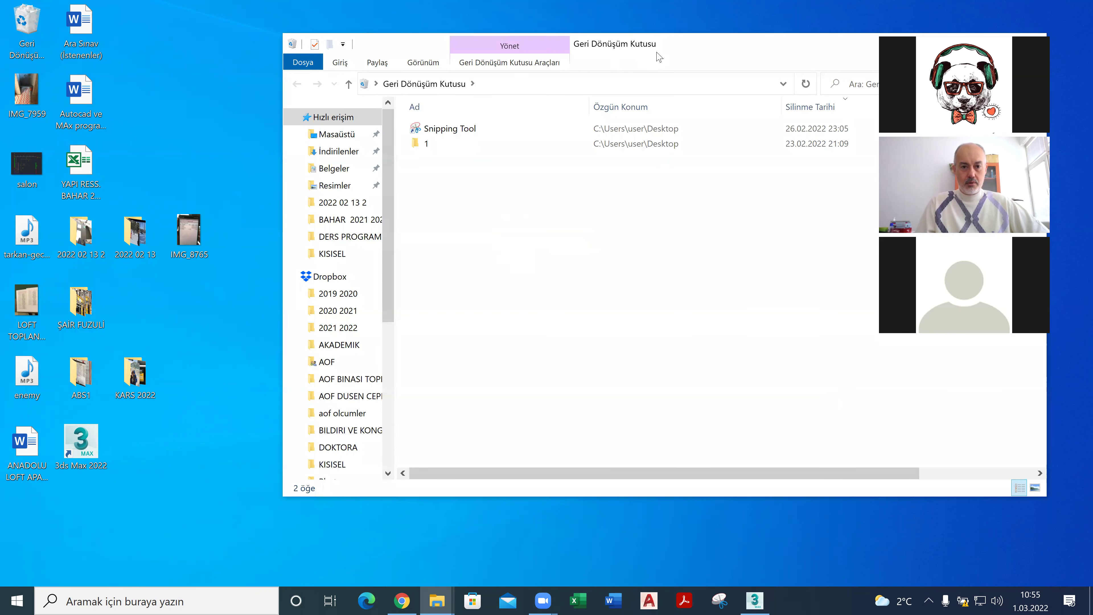
left_click_drag(657, 52, 375, 38)
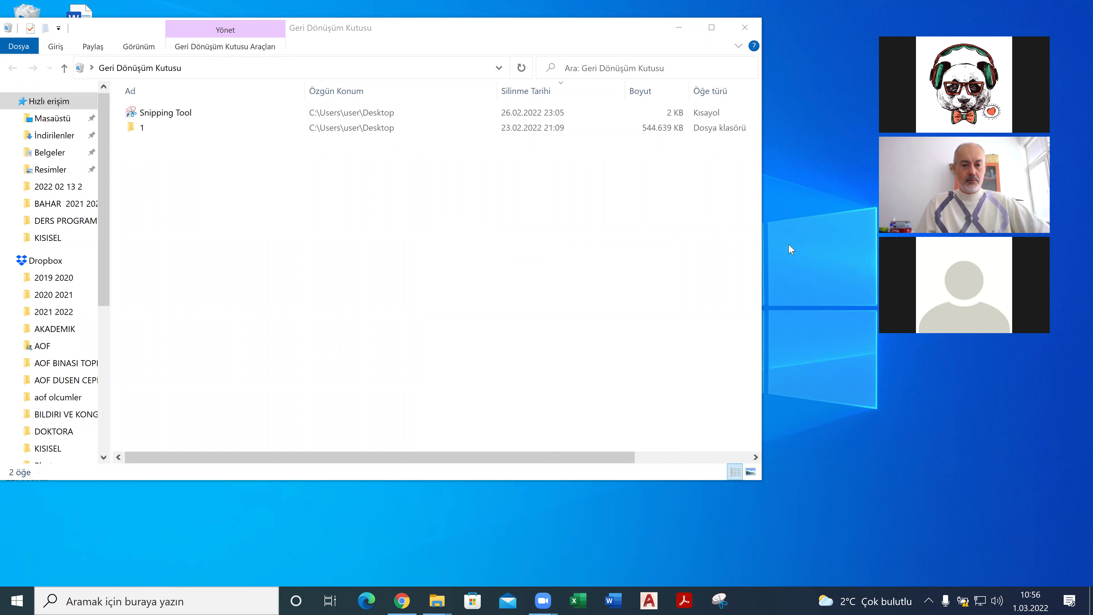
left_click(724, 600)
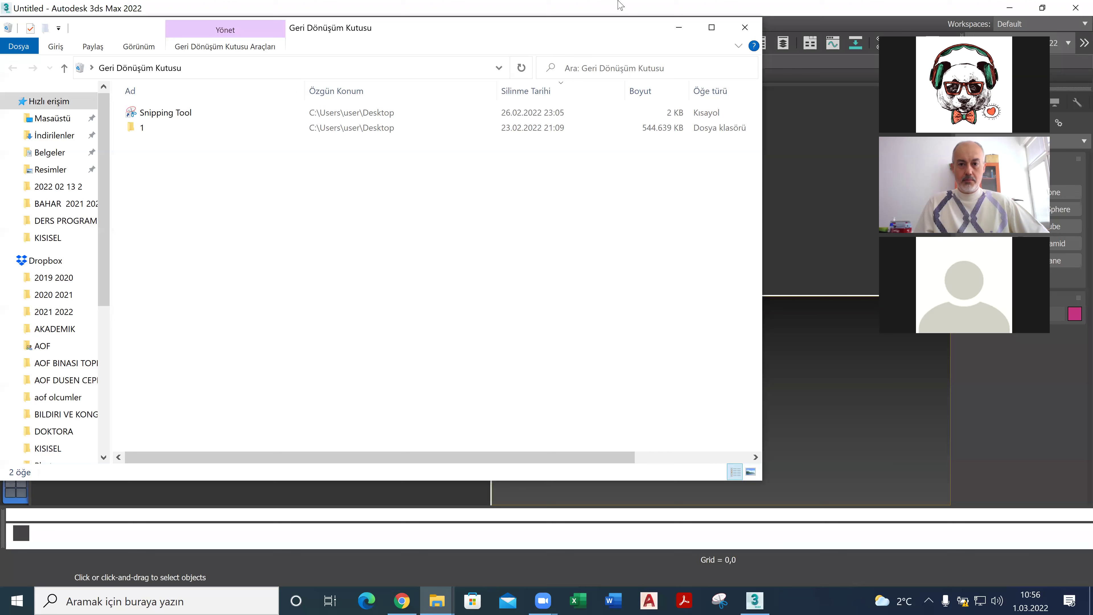
left_click(680, 29)
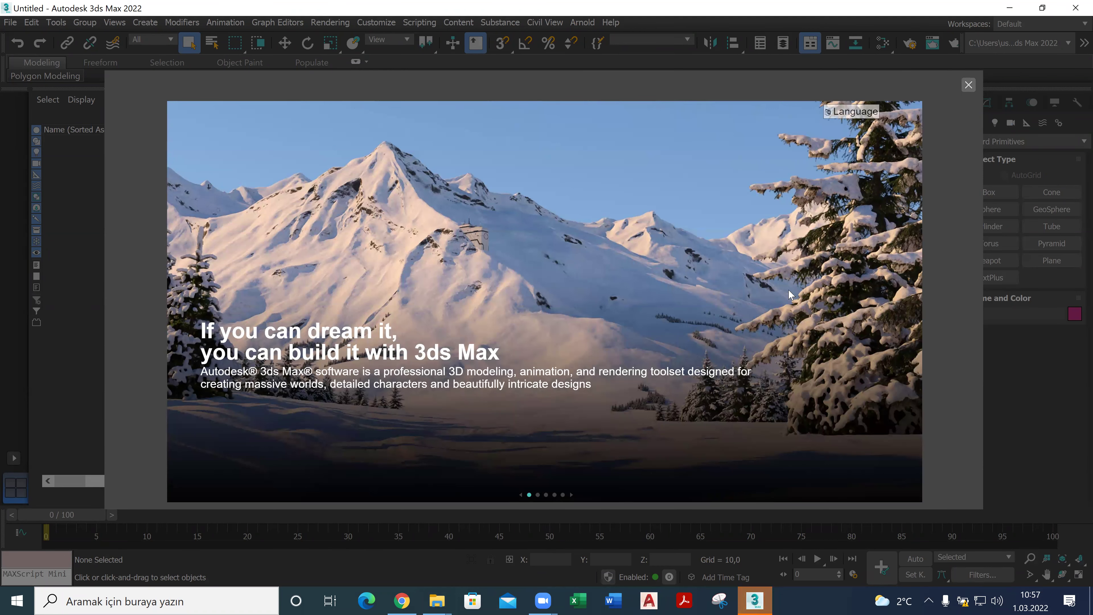
- Close the welcome screen and switch the Left viewport to the Top view
left_click(969, 86)
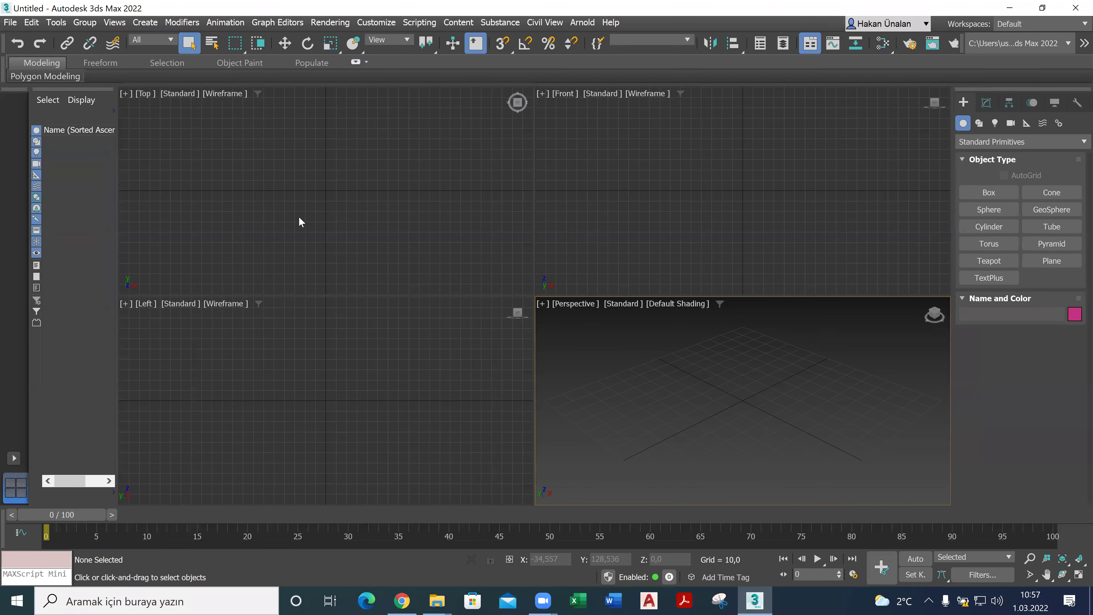
left_click(228, 189)
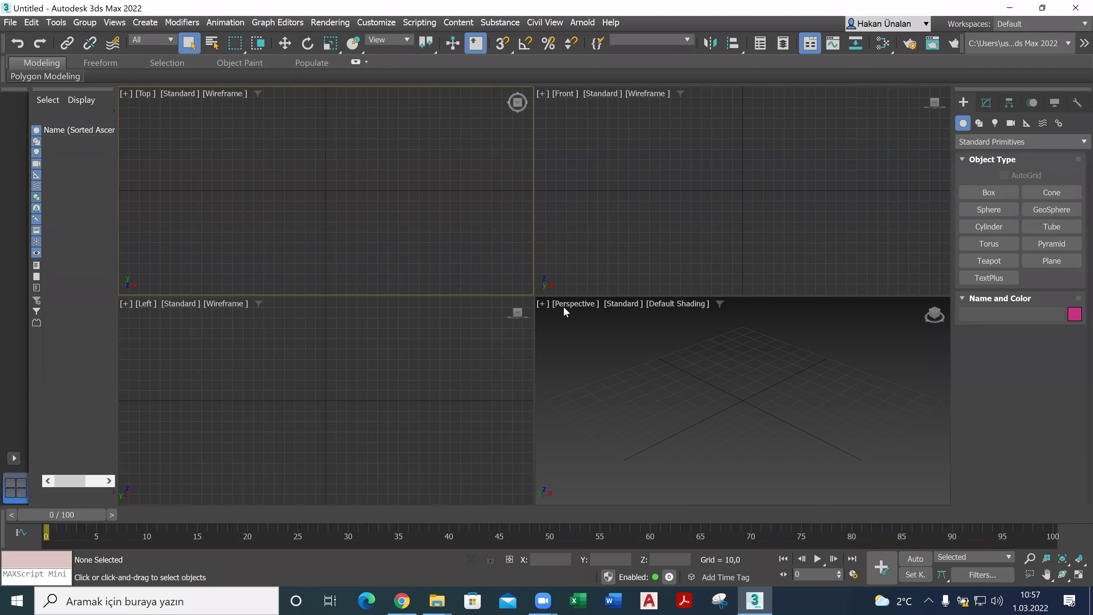
left_click(354, 359)
left_click(145, 303)
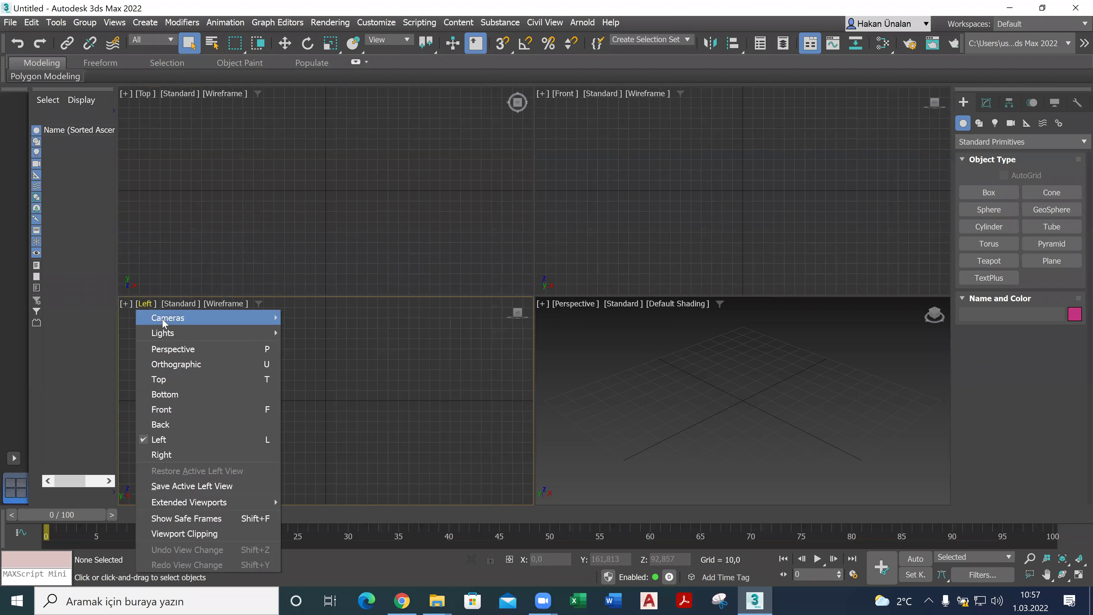
left_click(188, 379)
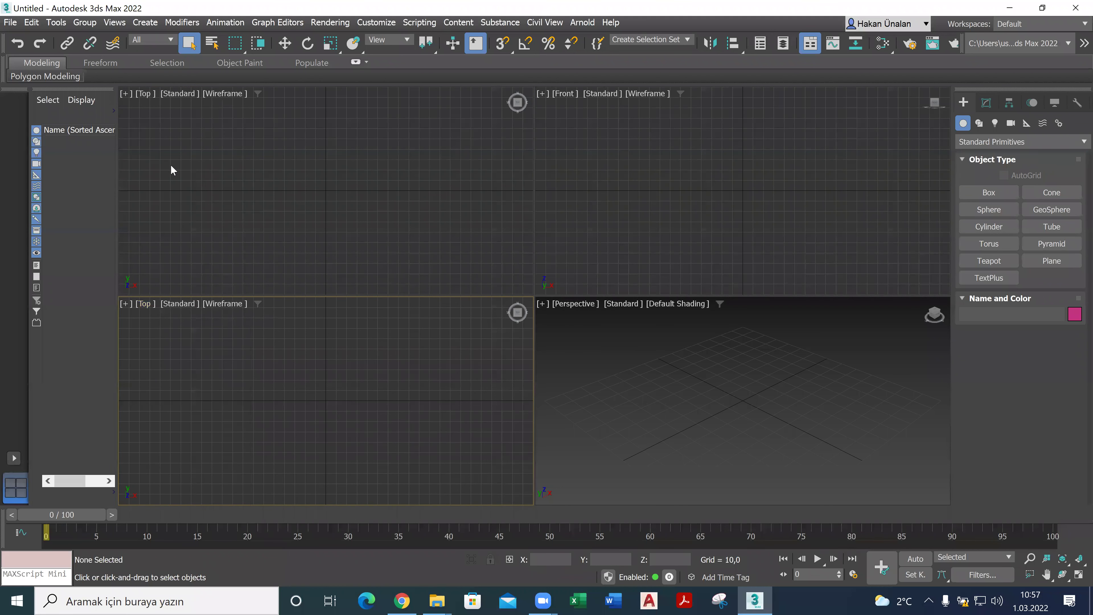
- Switch the original Top viewport to the Front view and the original Front viewport to the Left view
left_click(149, 95)
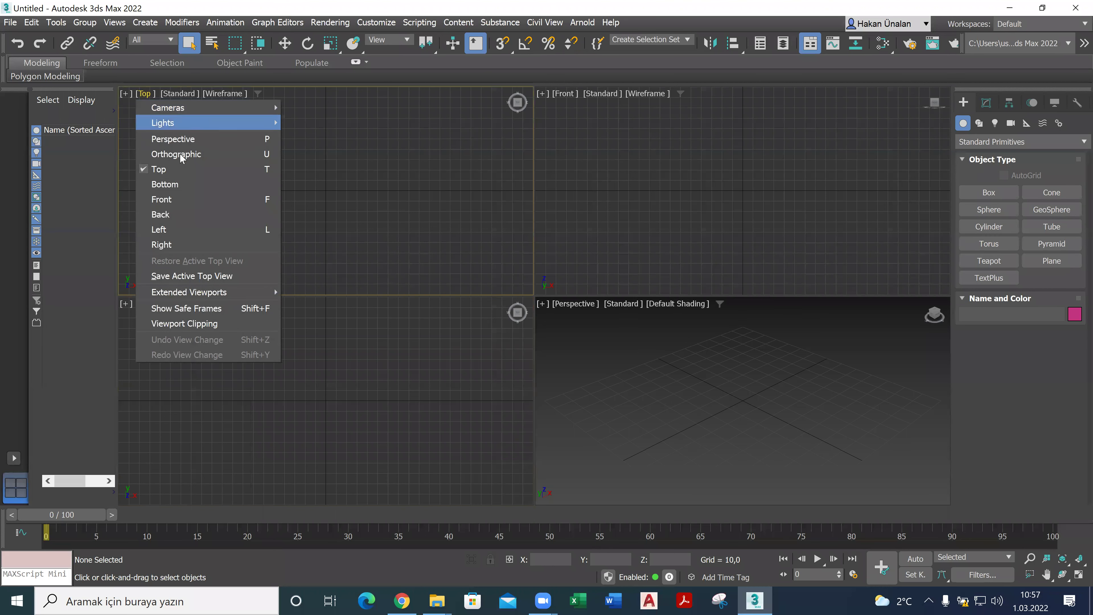
left_click(174, 199)
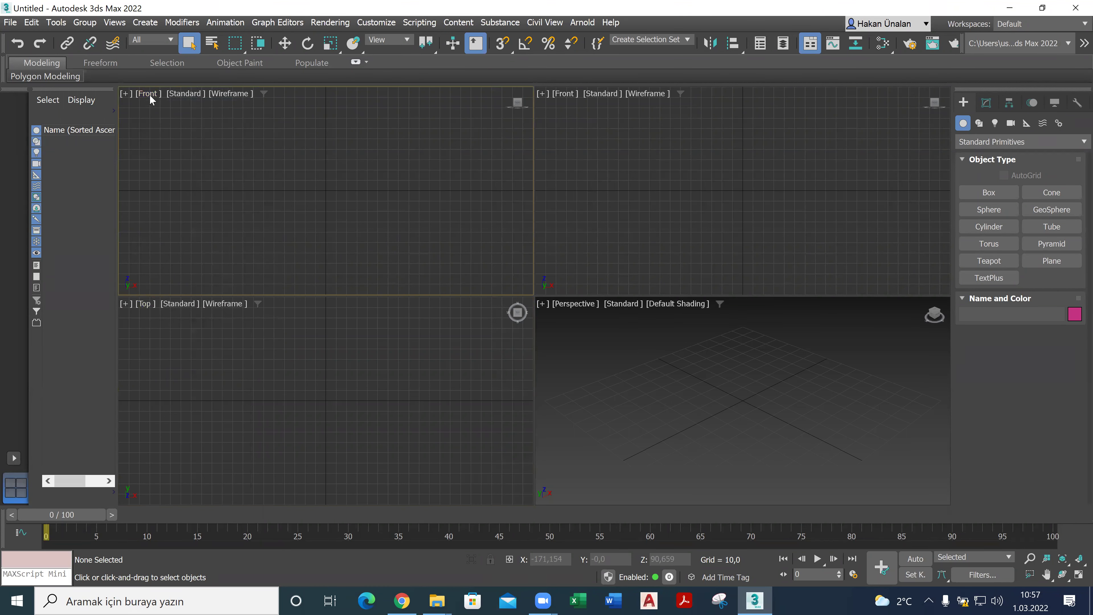
left_click(563, 94)
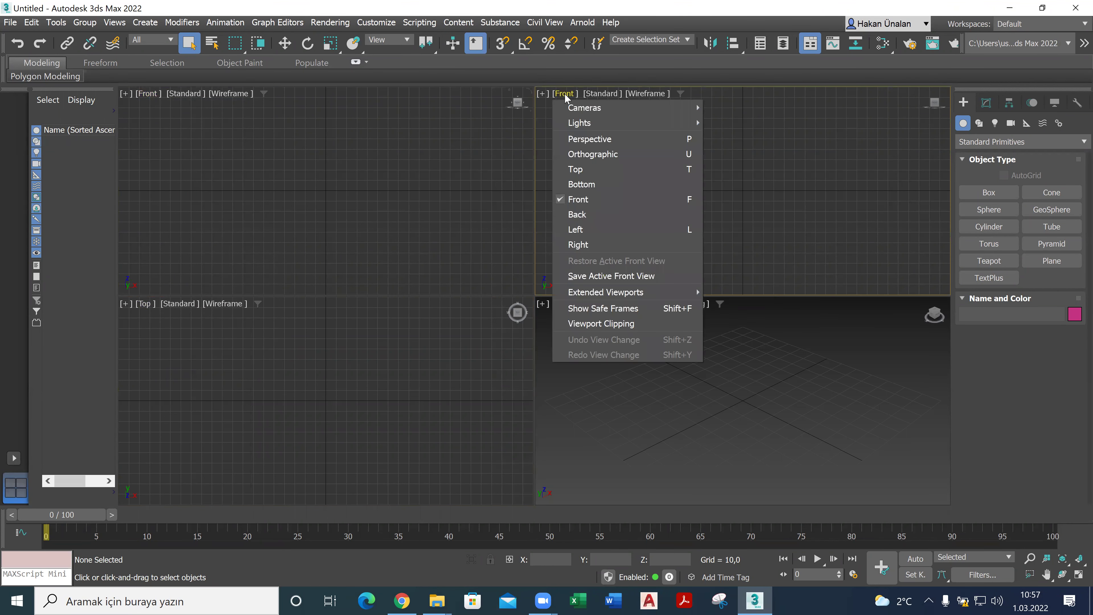
left_click(591, 227)
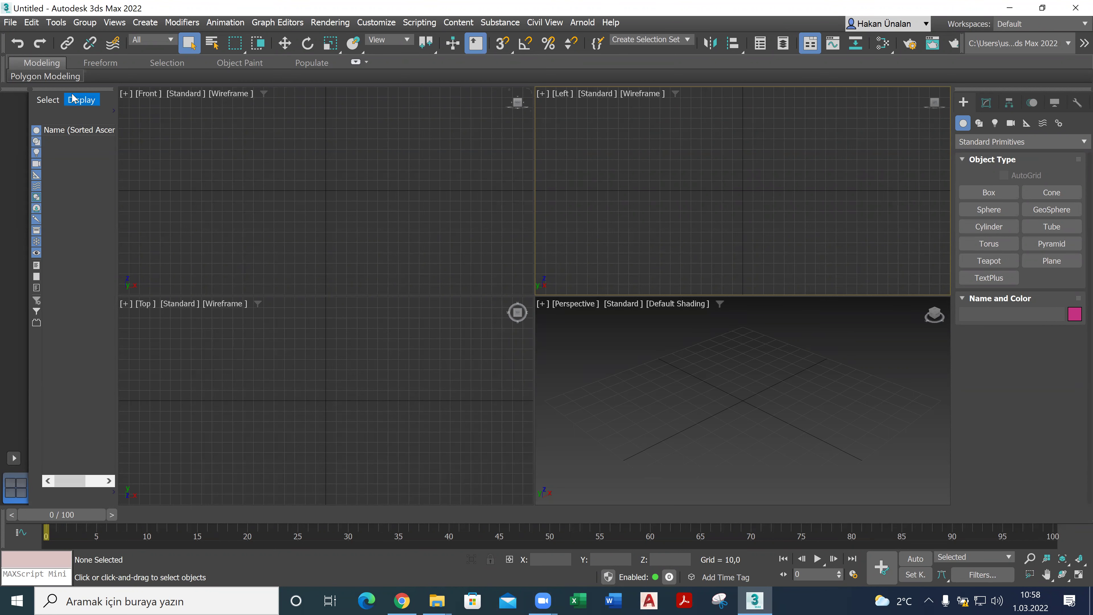
- Undock the Scene Explorer from the viewports, maximize it, and close it
left_click_drag(76, 99, 209, 116)
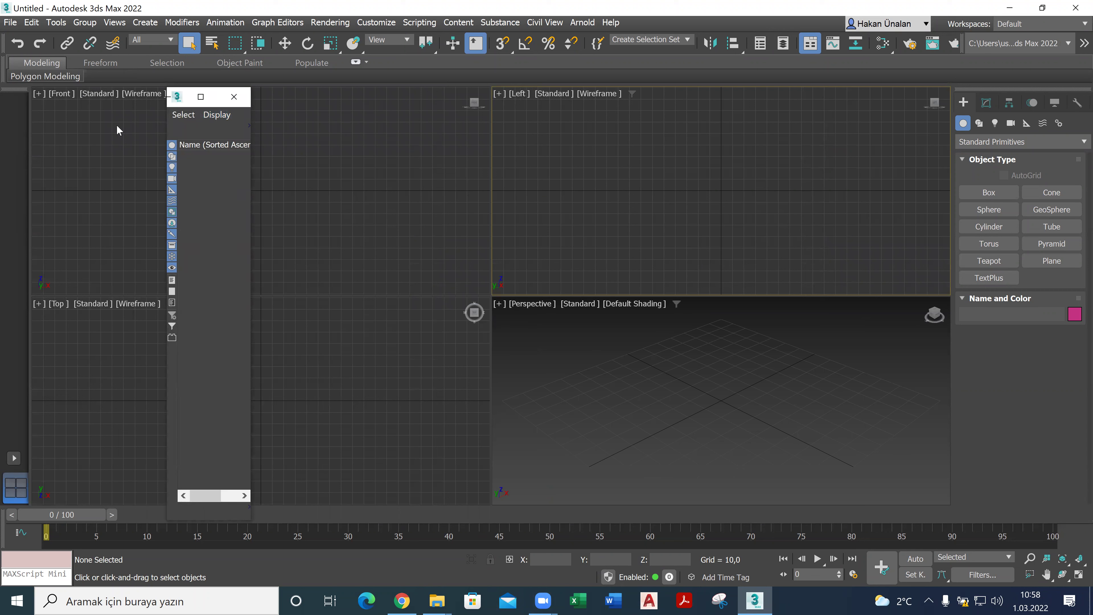
left_click(177, 97)
left_click(306, 342)
left_click(201, 96)
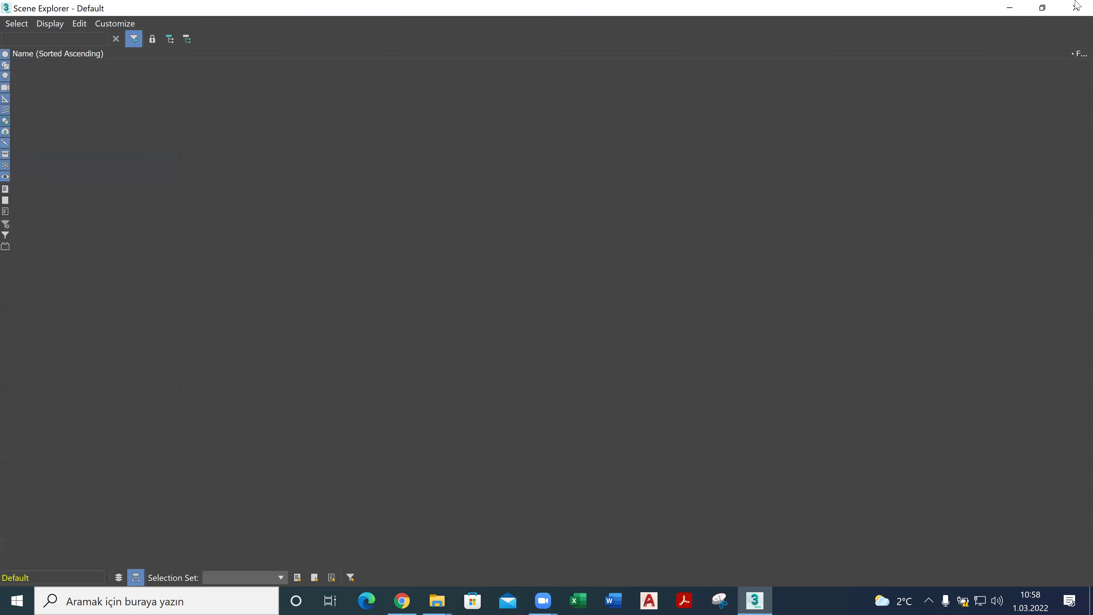
left_click(1043, 11)
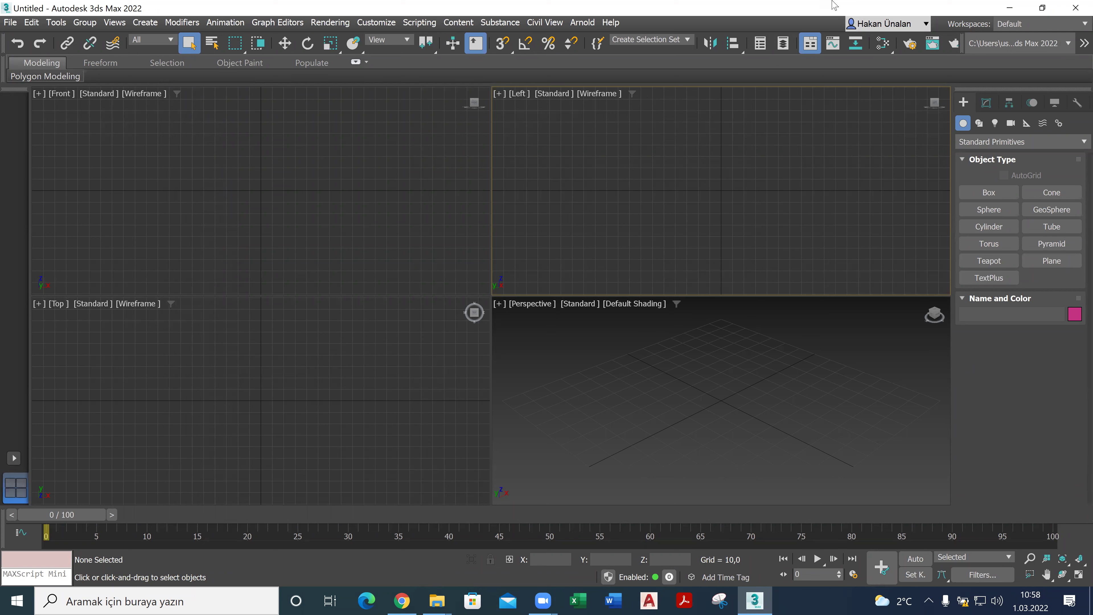
- Show the desktop and bring the 3ds Max window back
left_click(1007, 8)
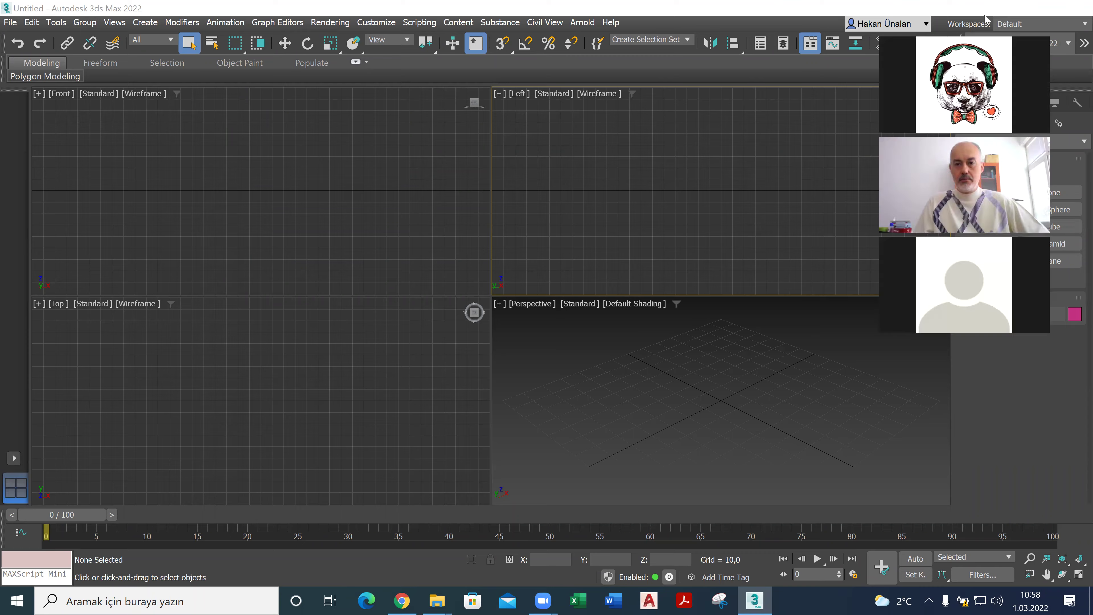
key("super+d")
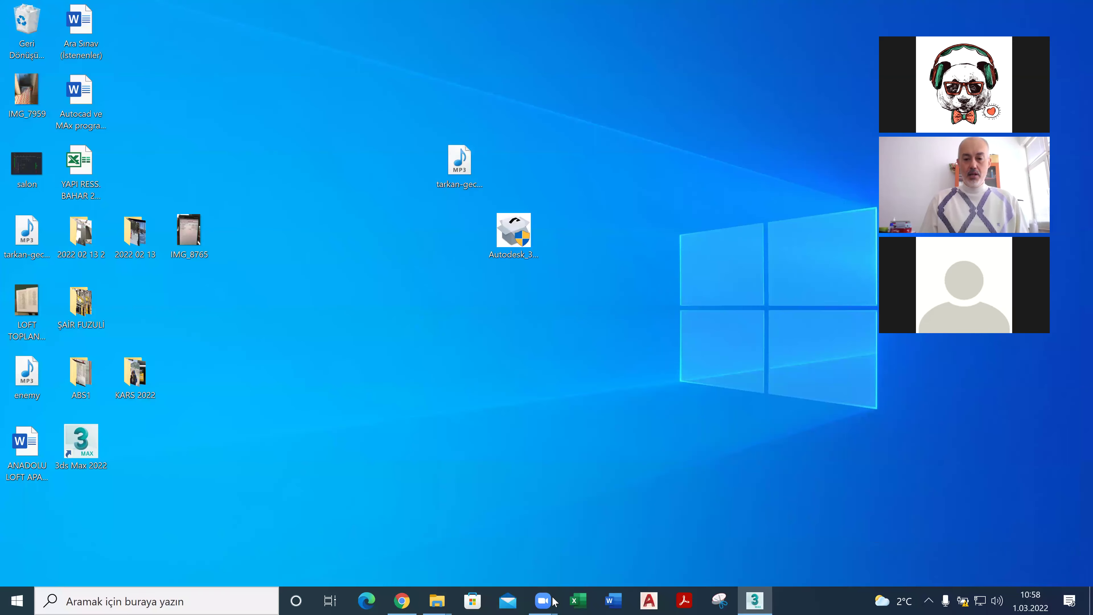
left_click(769, 601)
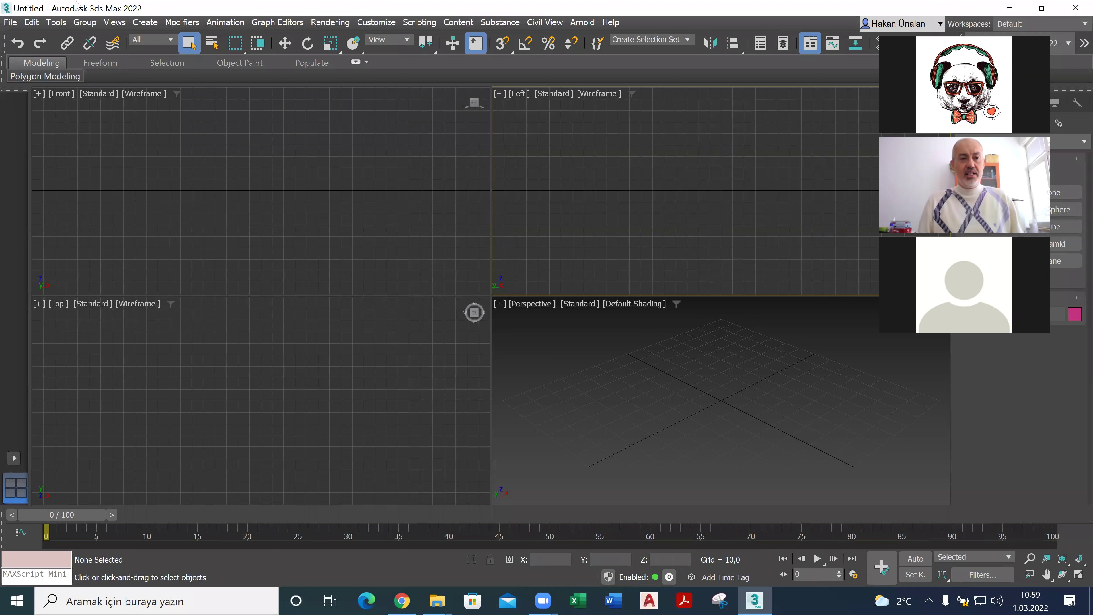
left_click(11, 23)
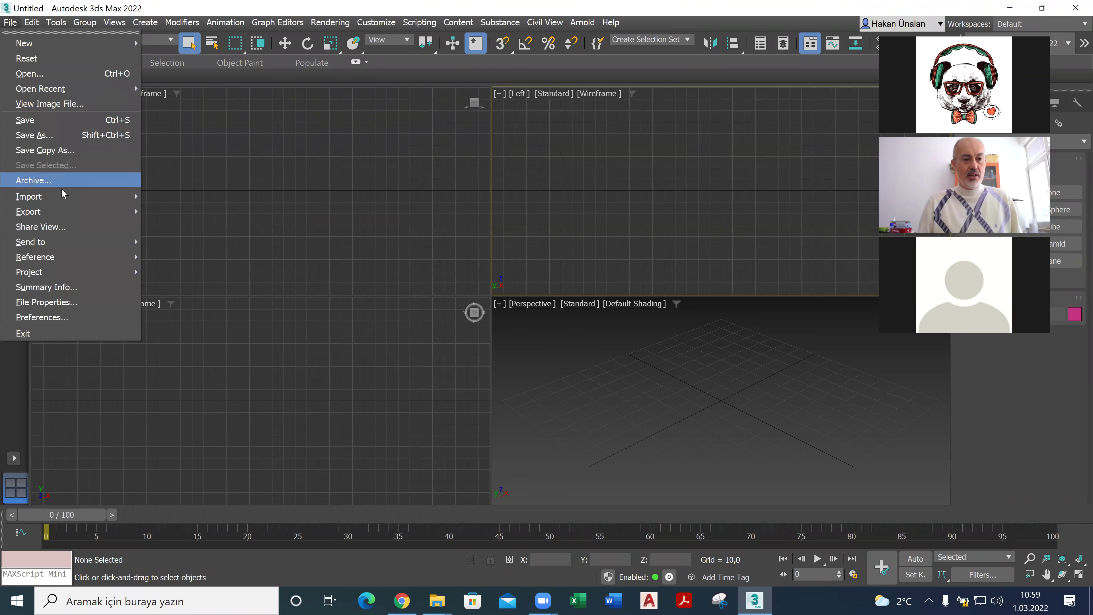
mouse_move(63, 197)
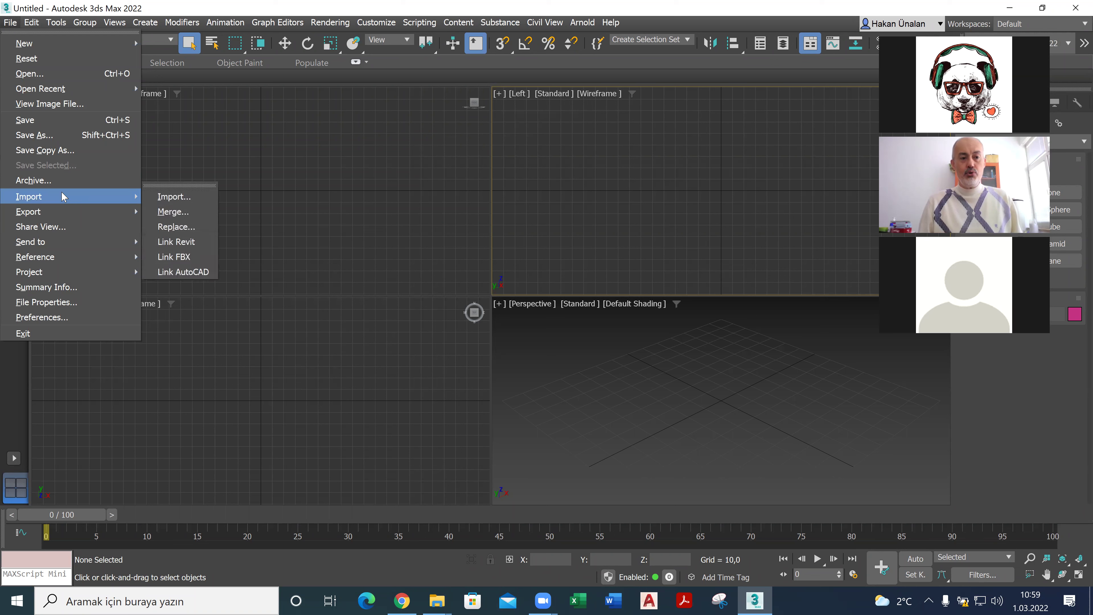
left_click(167, 197)
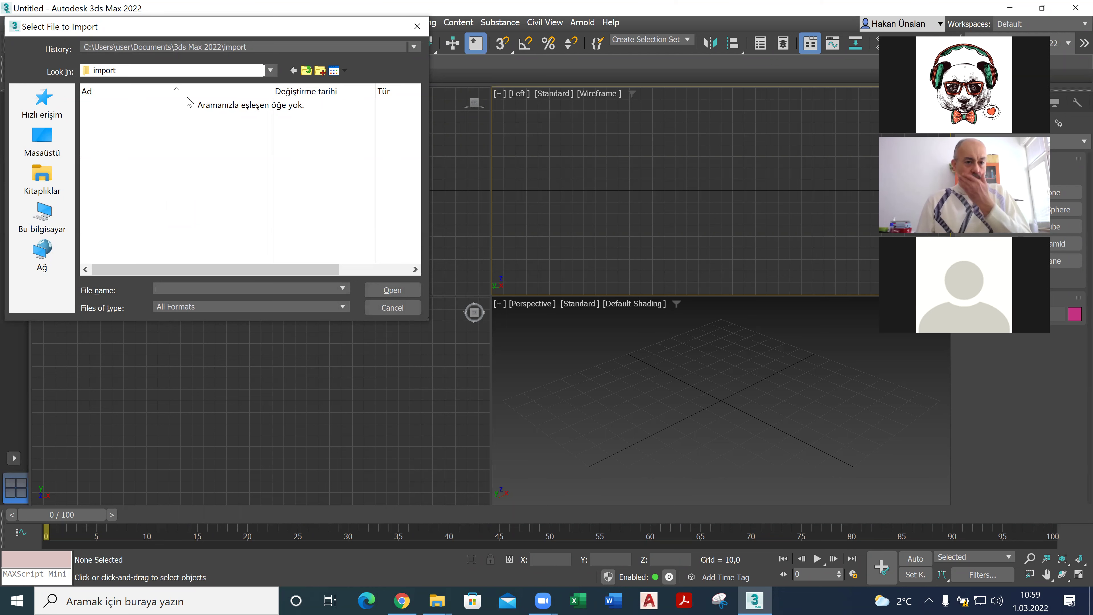
left_click(415, 26)
- Choose the second DWG file for import from the Dropbox folder 2021 2022 > 2021 2022 GUZ > MUP I > MUP I FINAL
left_click(10, 22)
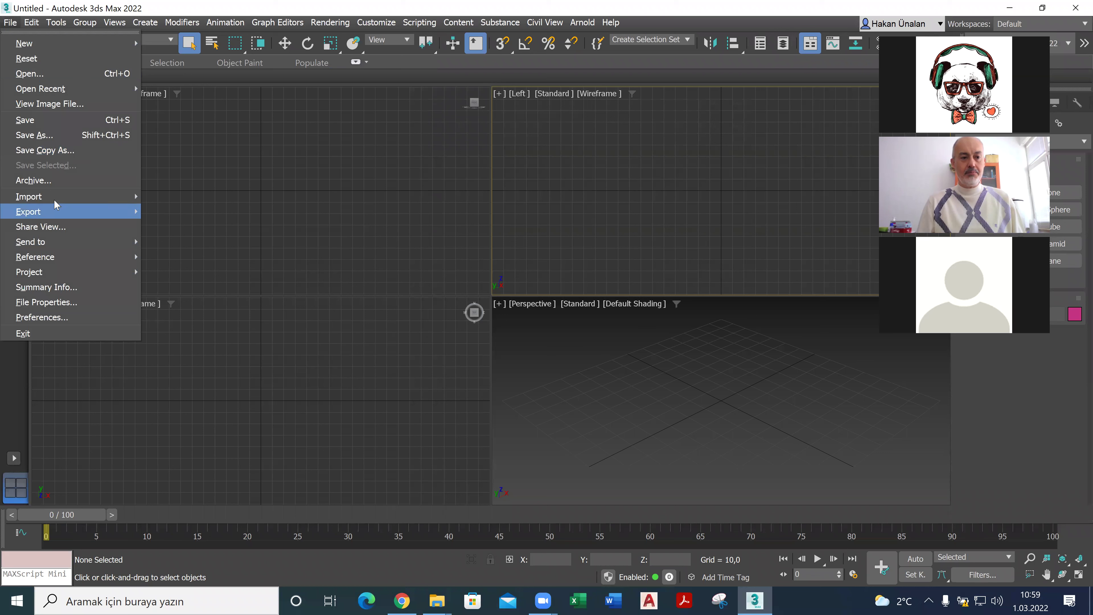
mouse_move(56, 197)
left_click(175, 196)
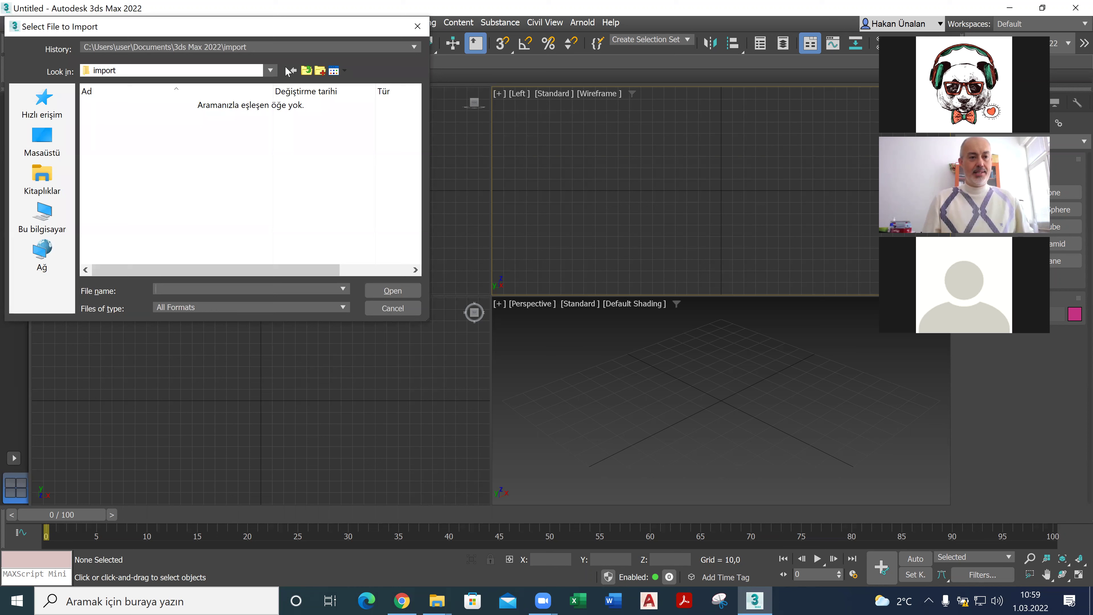
left_click(270, 73)
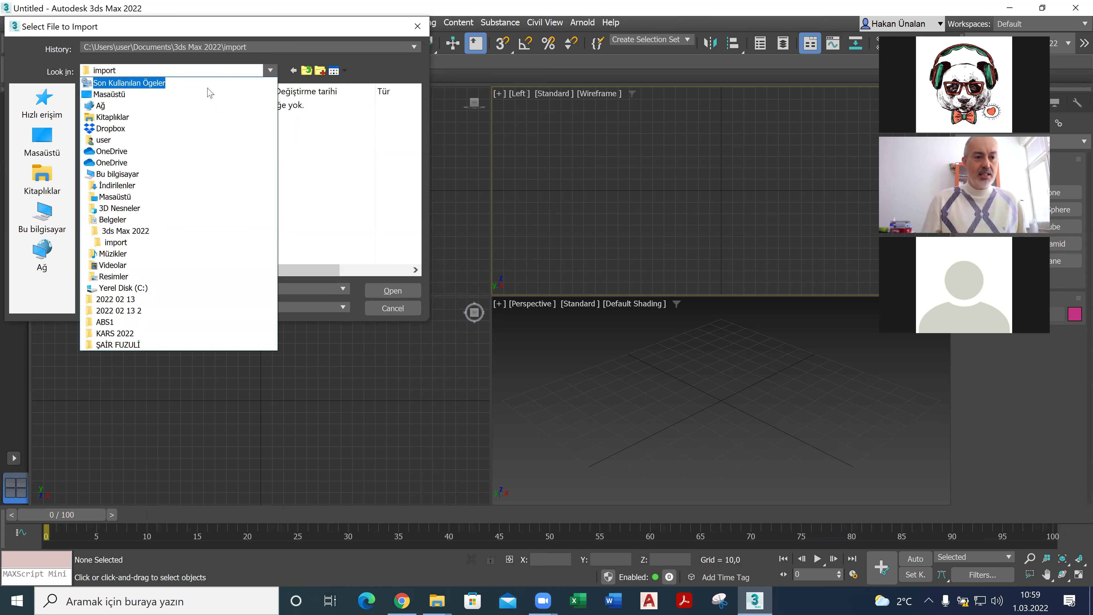
left_click(174, 129)
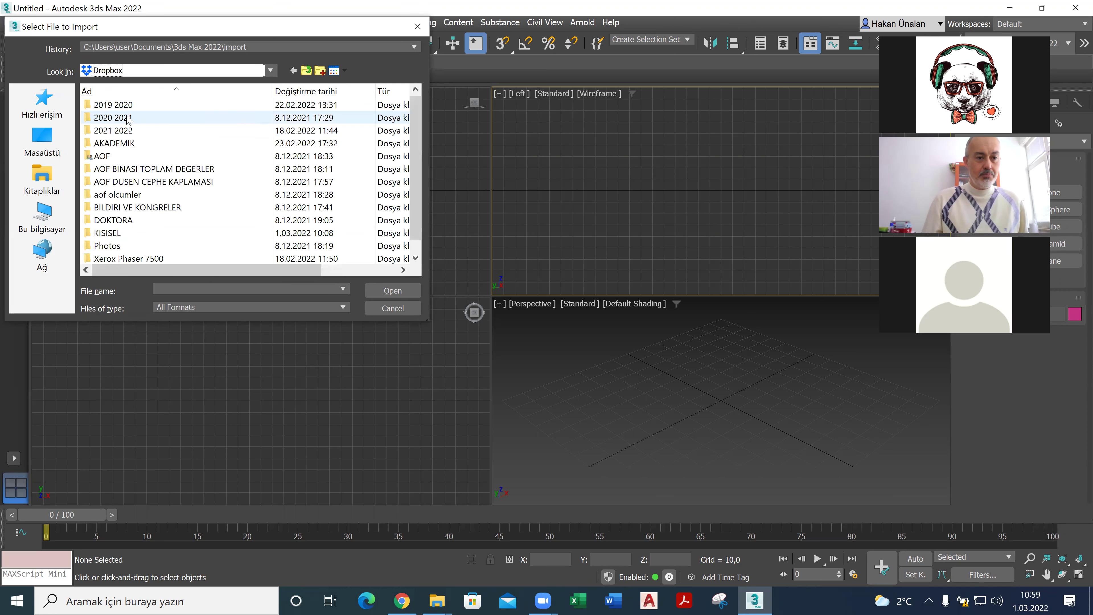
double_click(132, 134)
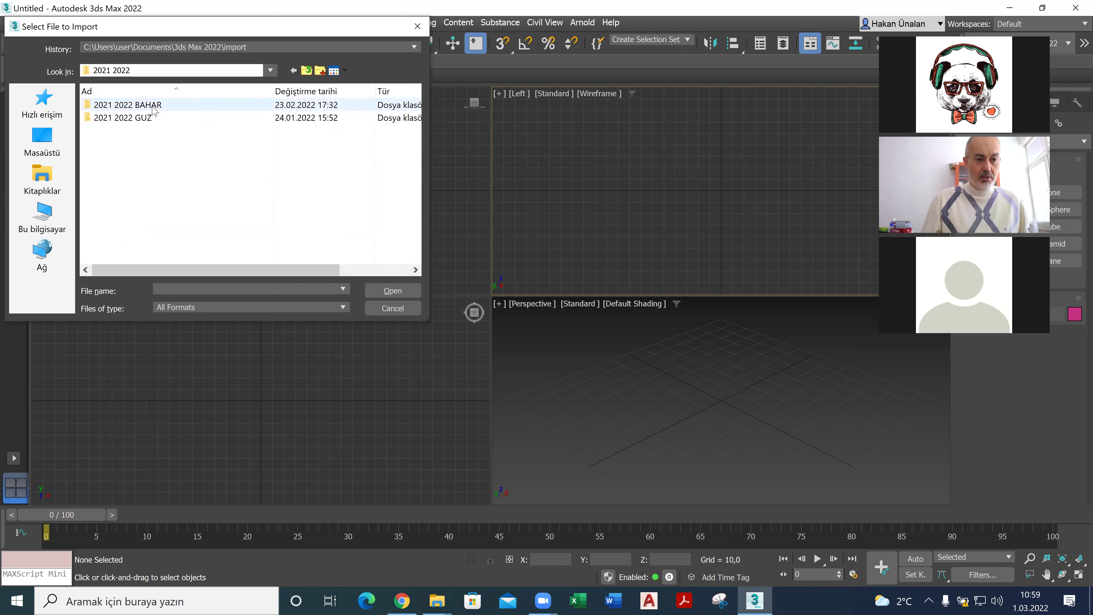
double_click(150, 118)
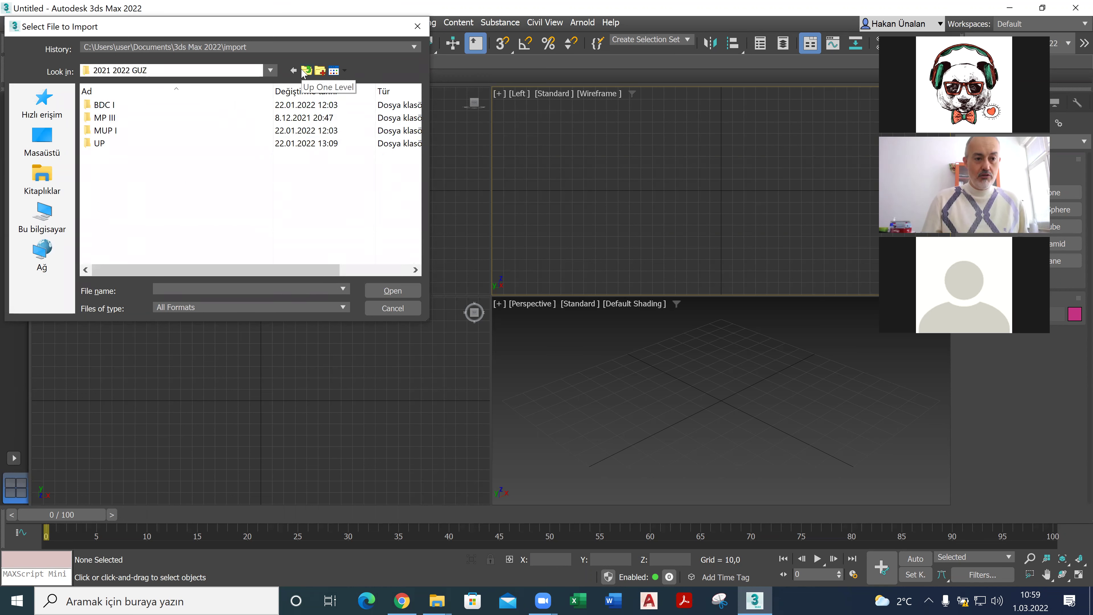
double_click(137, 131)
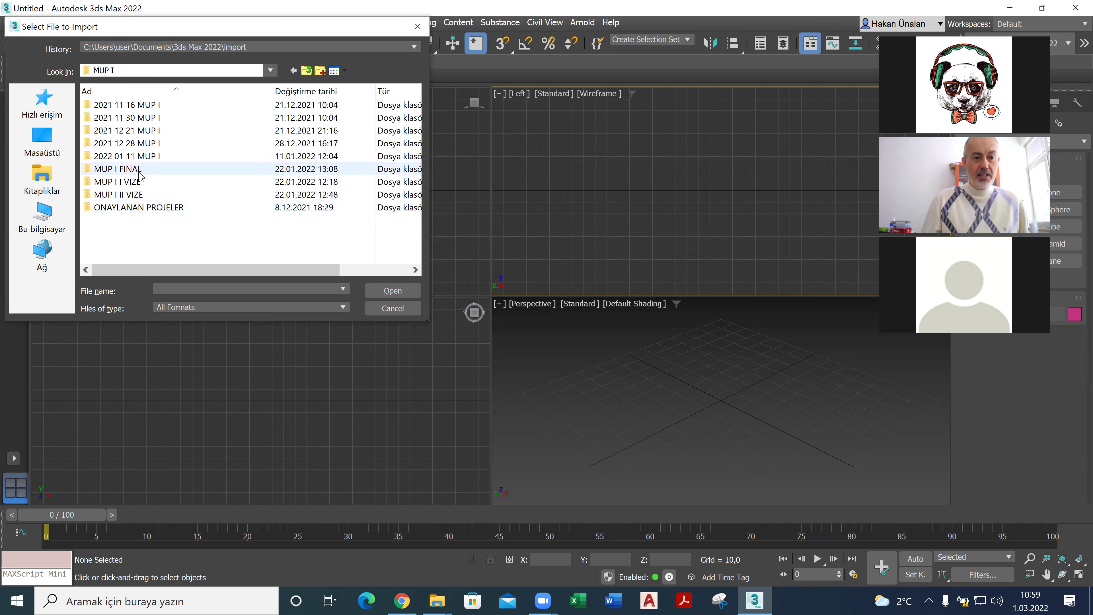
double_click(139, 171)
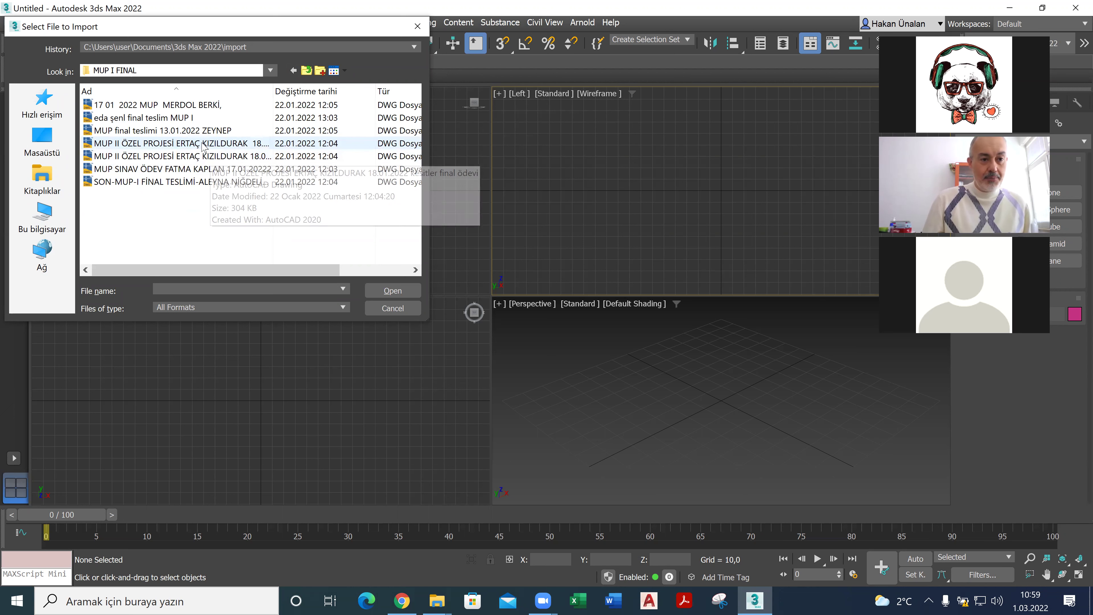
left_click(160, 122)
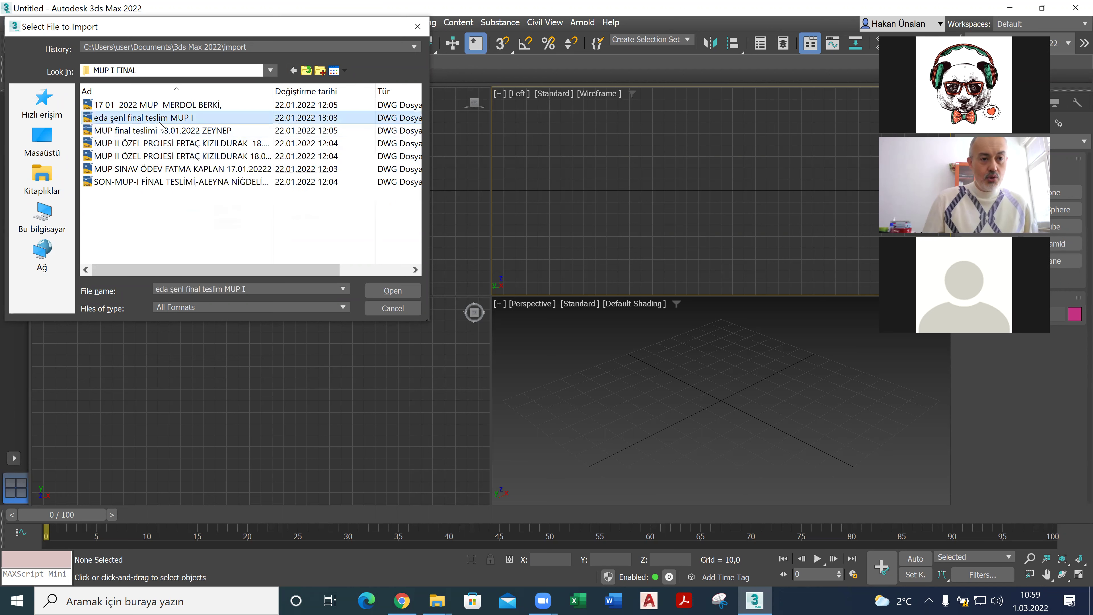
left_click(386, 290)
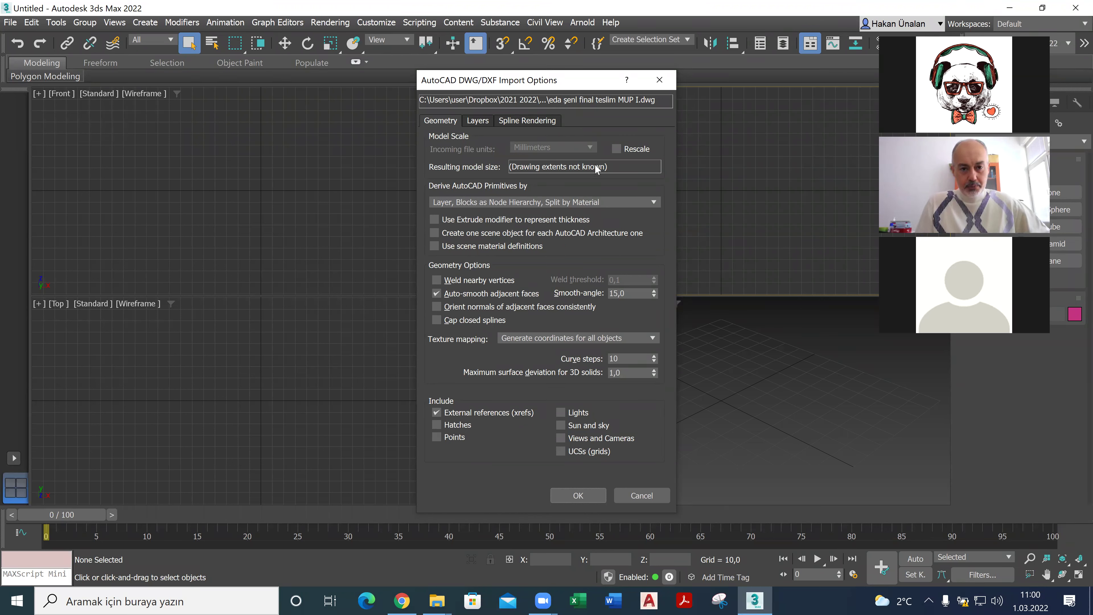
- Import the drawing with primitives derived by Layer, Blocks as Node Hierarchy, Split by Material, and inspect it in the Perspective viewport
left_click(633, 339)
left_click(628, 338)
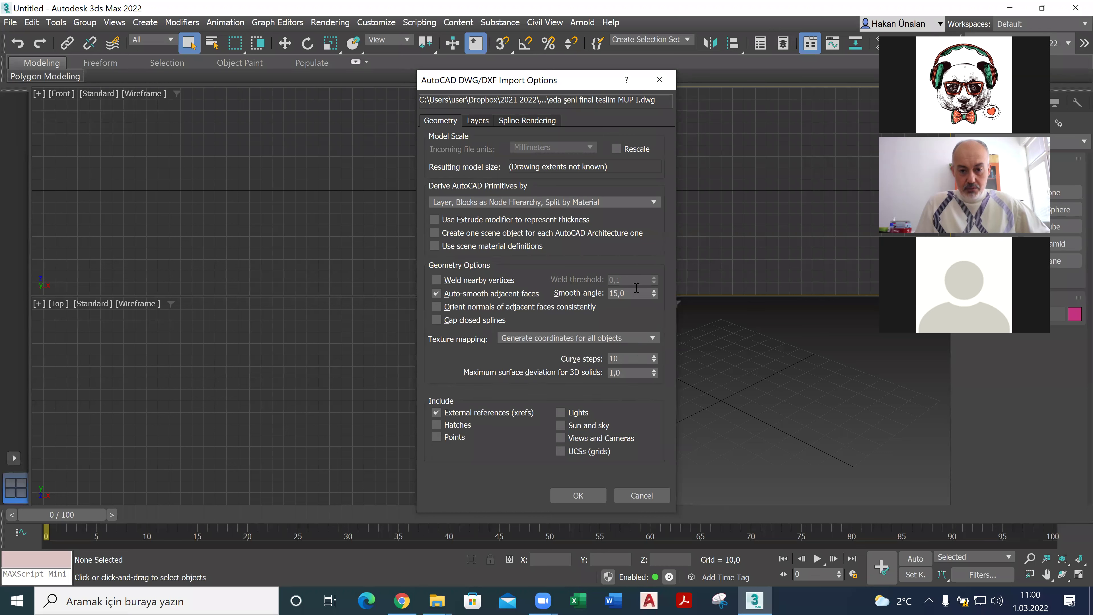
left_click(611, 201)
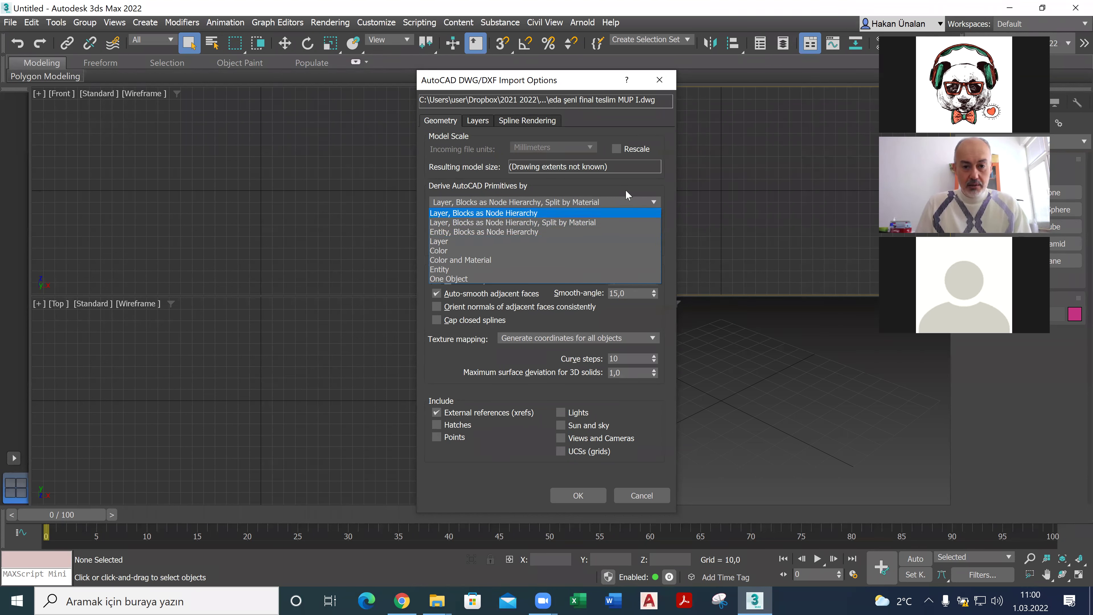
left_click(647, 200)
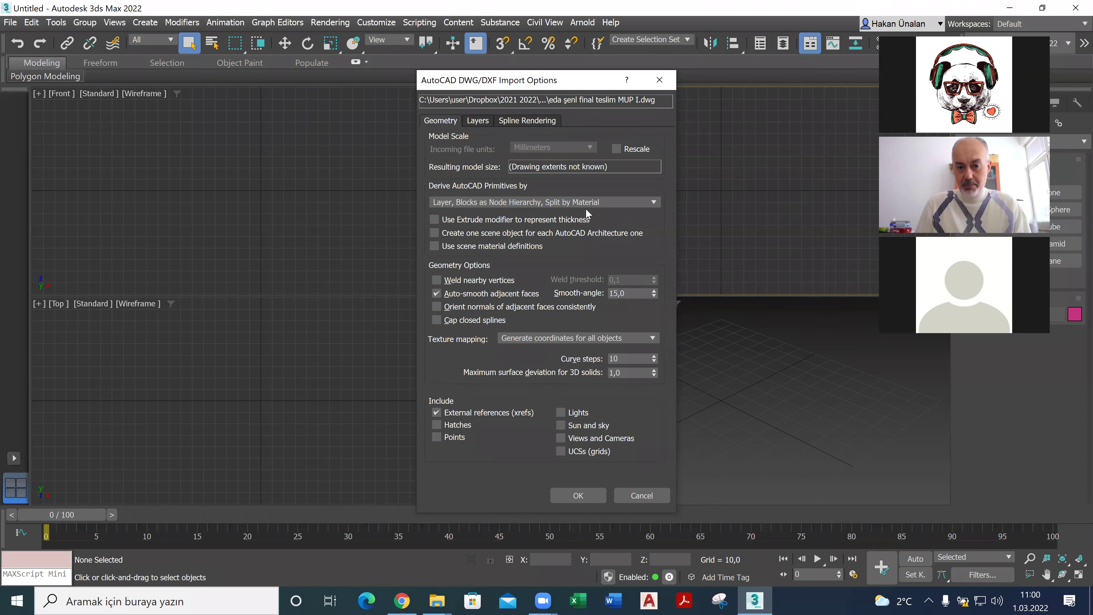
left_click(578, 201)
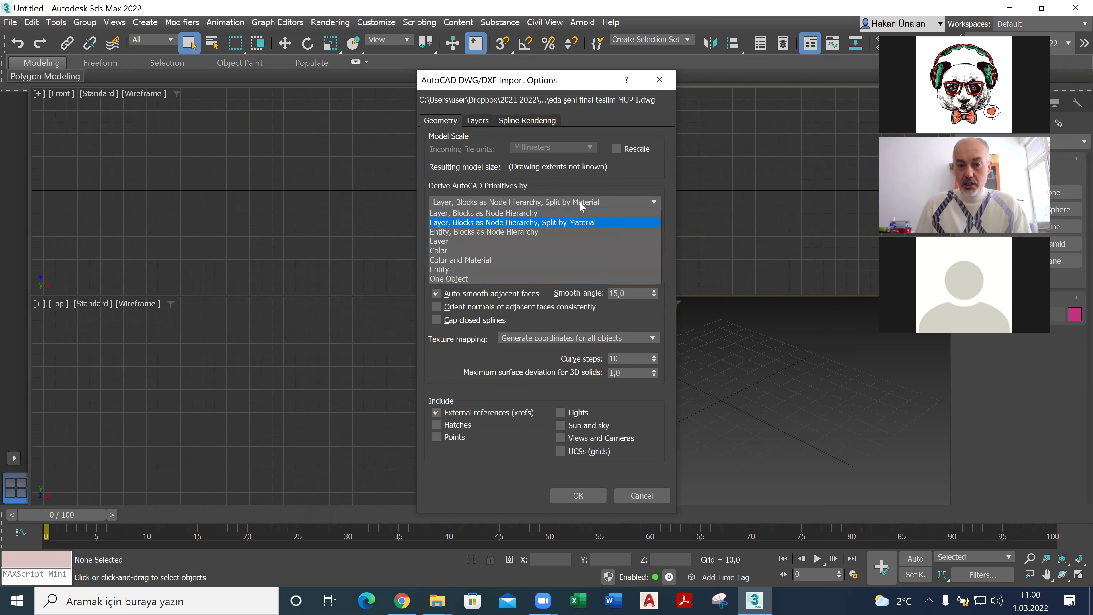
left_click(549, 192)
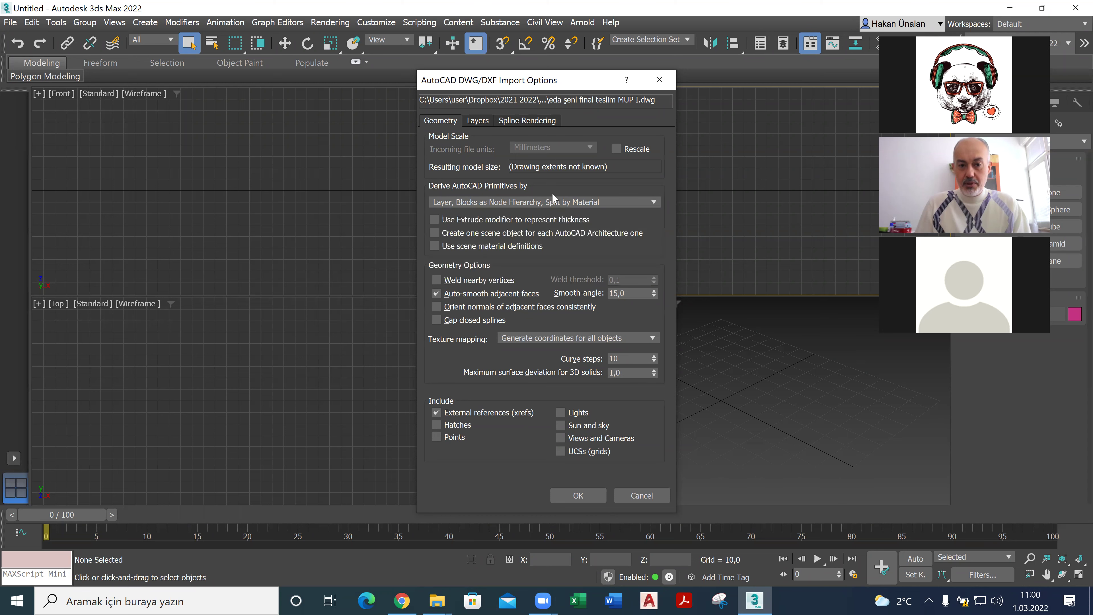
left_click(578, 496)
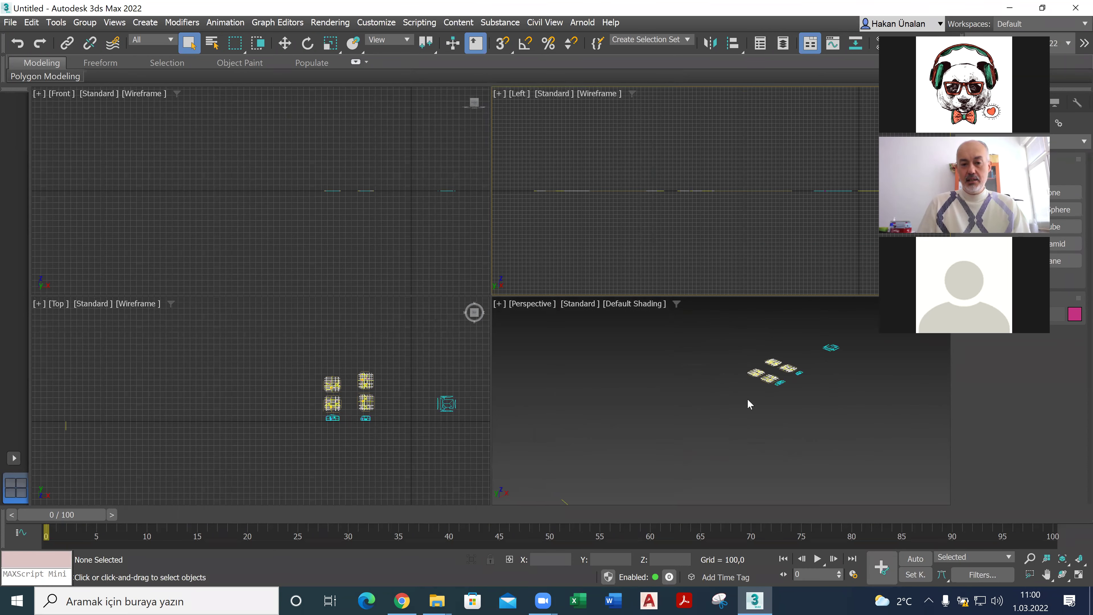
scroll(748, 404, "up", 8)
scroll(774, 383, "down", 8)
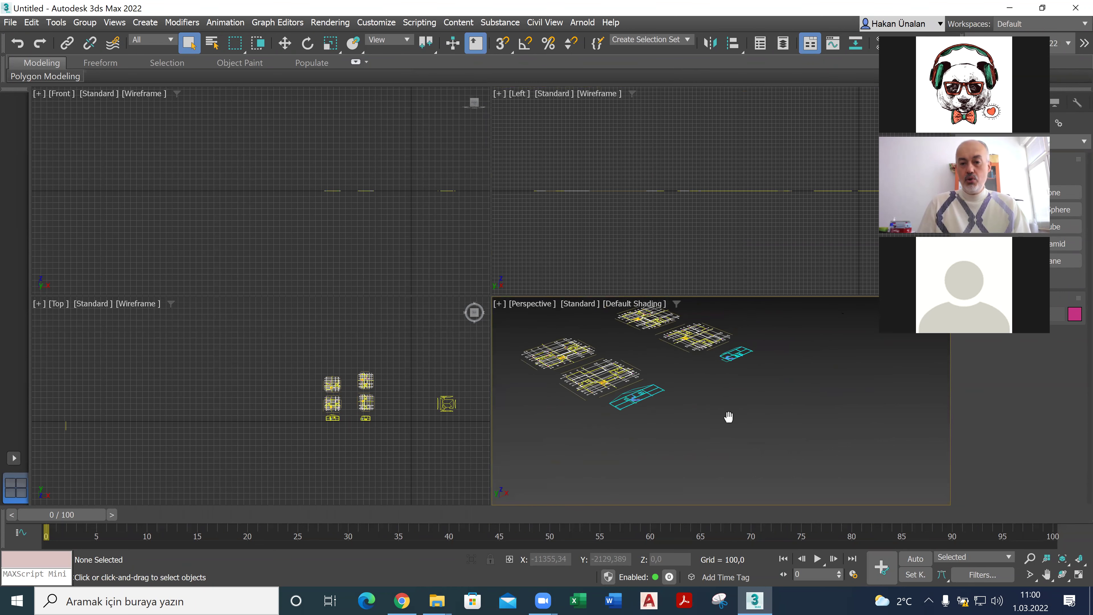
middle_click_drag(729, 417, 733, 419)
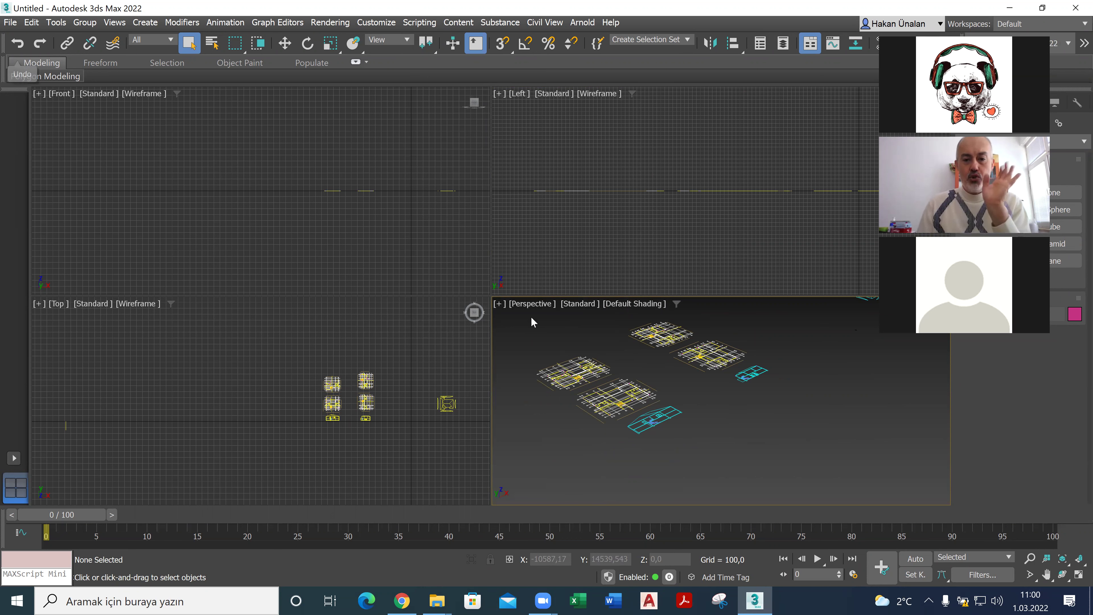
- Start a new empty scene with New All, discarding the unsaved changes of the current one
left_click(9, 23)
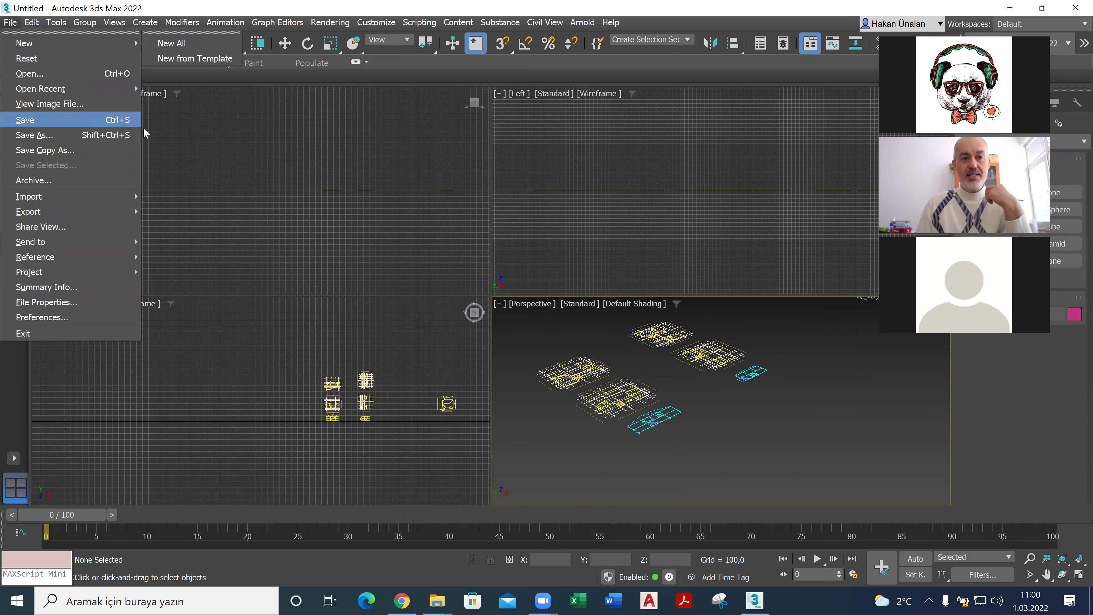
mouse_move(30, 44)
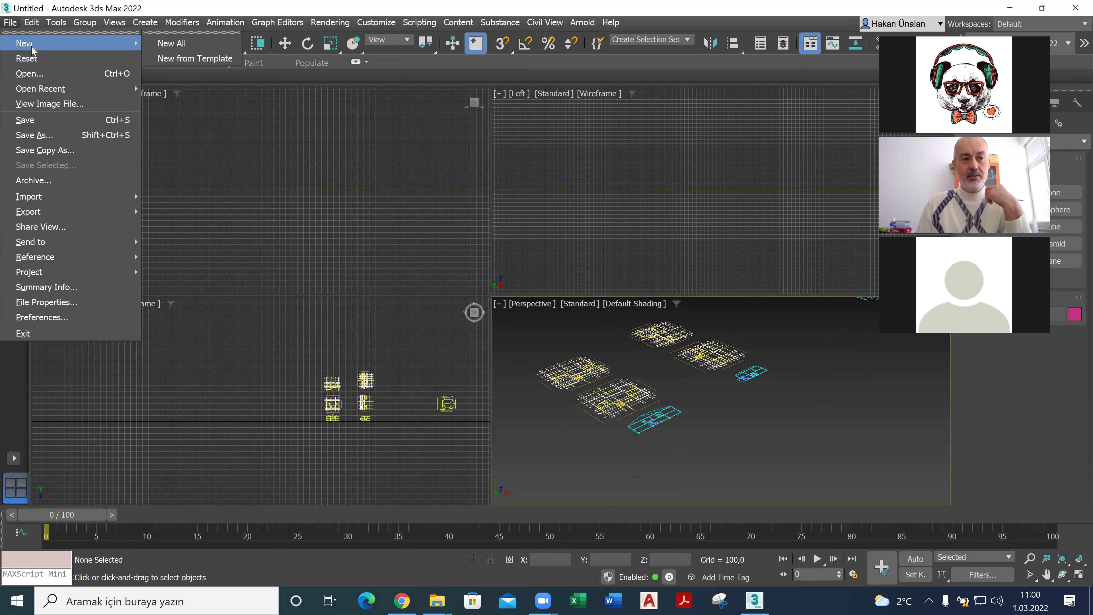
left_click(184, 45)
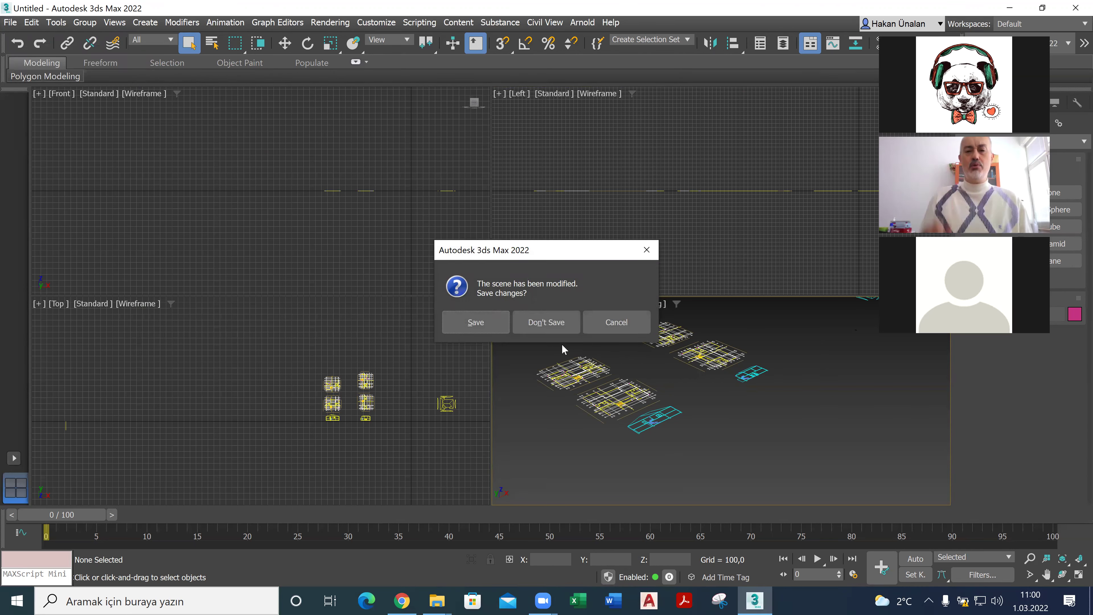
left_click(543, 324)
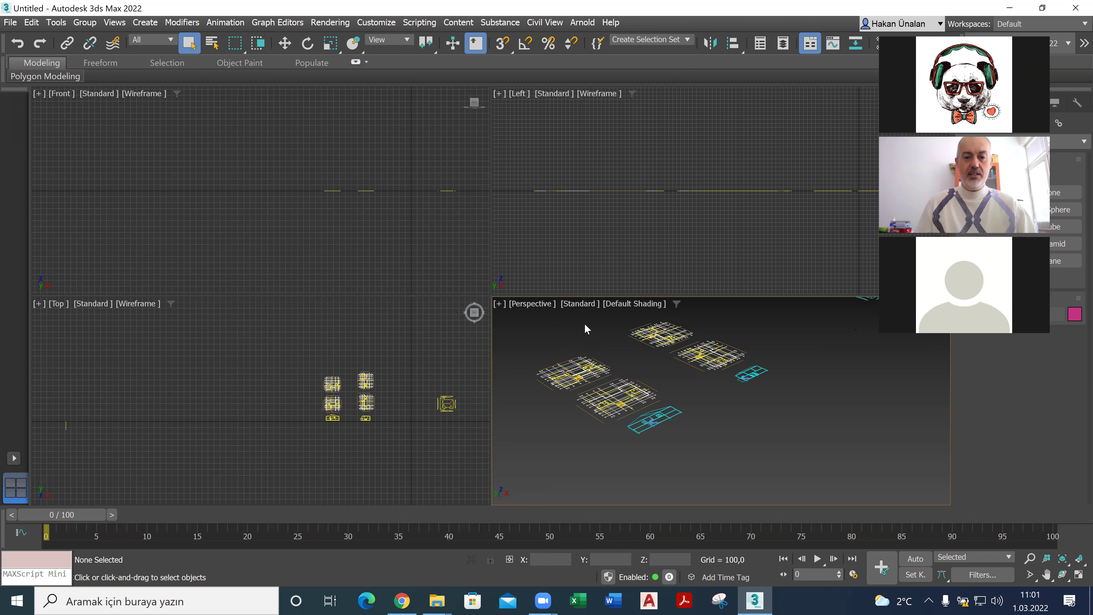
- Import the third DWG file from 2021 2022 GUZ > BDC I > BDC I FINAL, deriving primitives by Layer, Blocks as Node Hierarchy, Split by Material
left_click(15, 24)
mouse_move(41, 198)
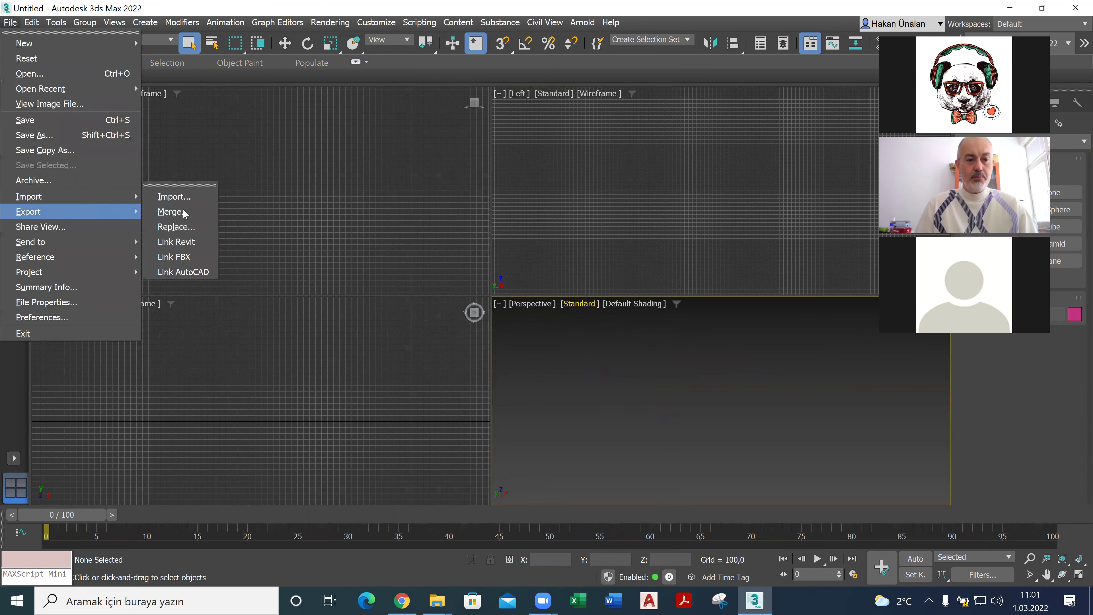
left_click(180, 198)
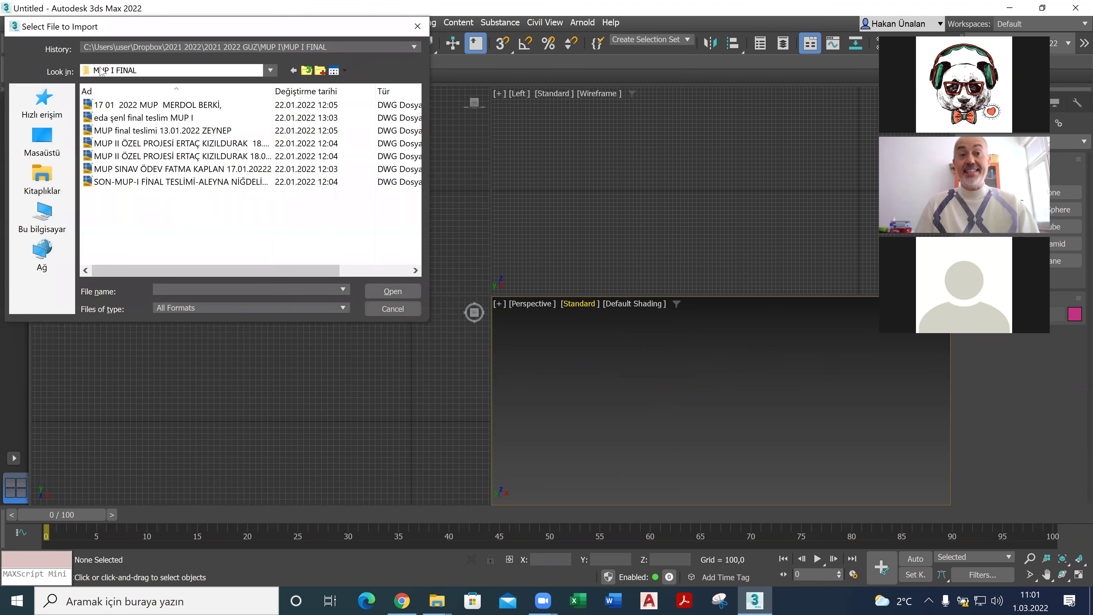
left_click(306, 71)
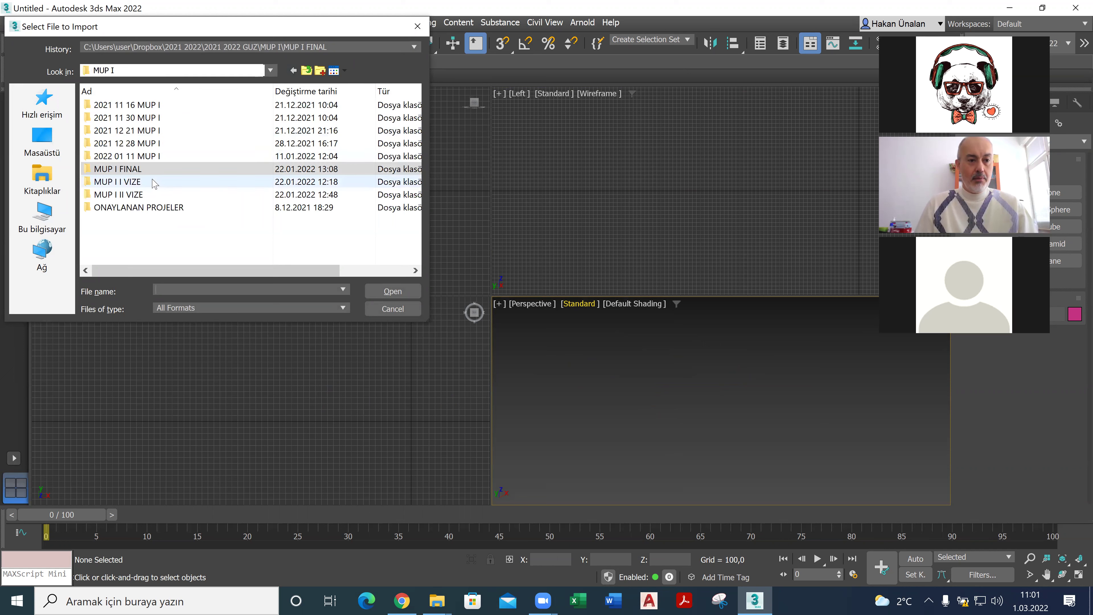
left_click(306, 71)
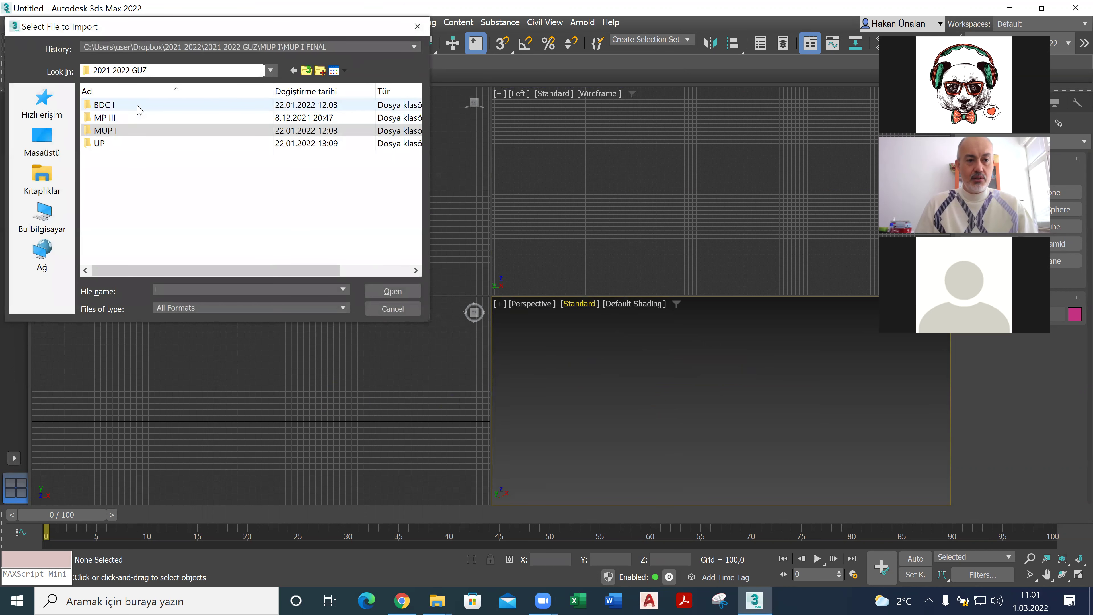
double_click(138, 107)
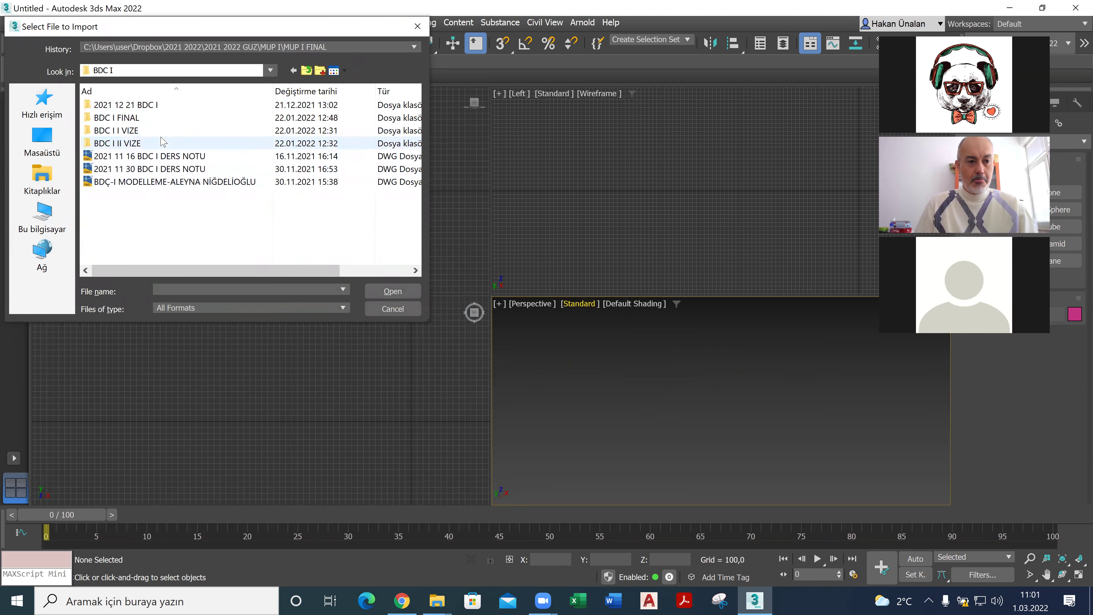
double_click(142, 117)
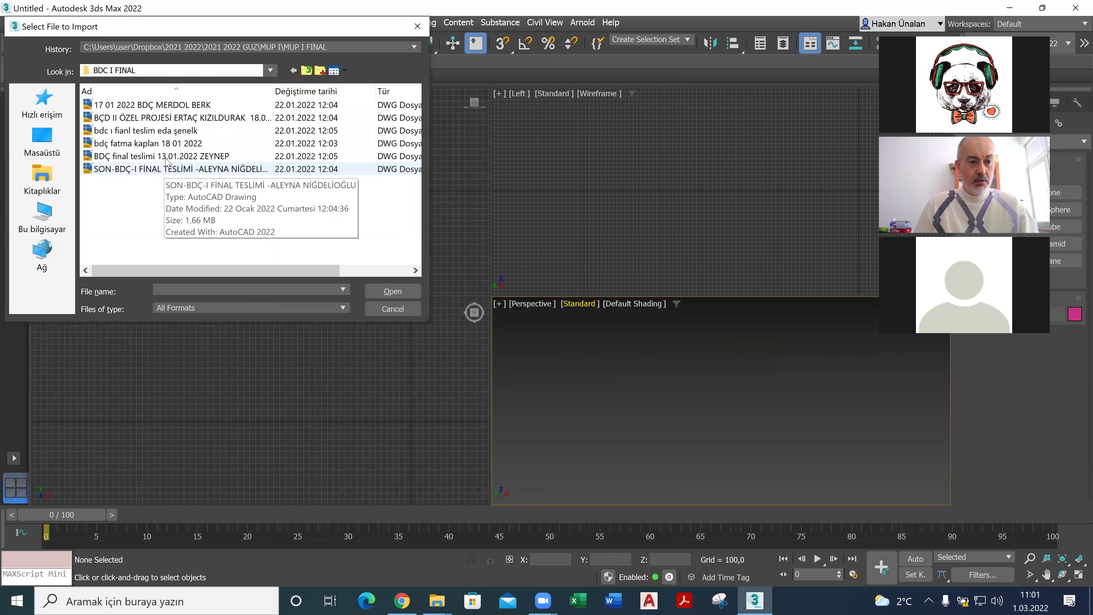
left_click(165, 130)
left_click(392, 291)
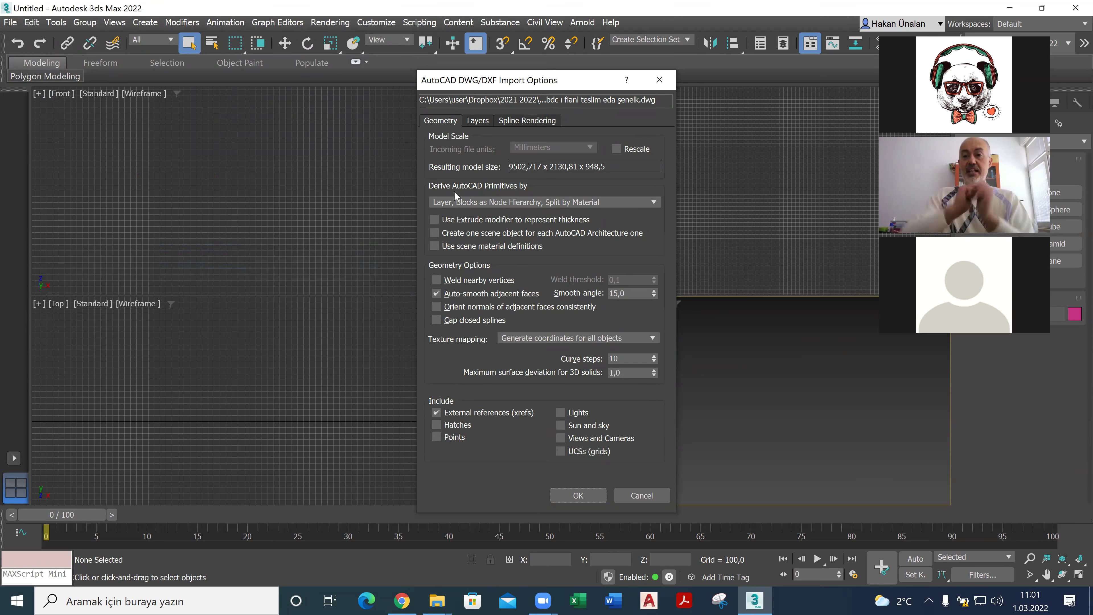
left_click(576, 495)
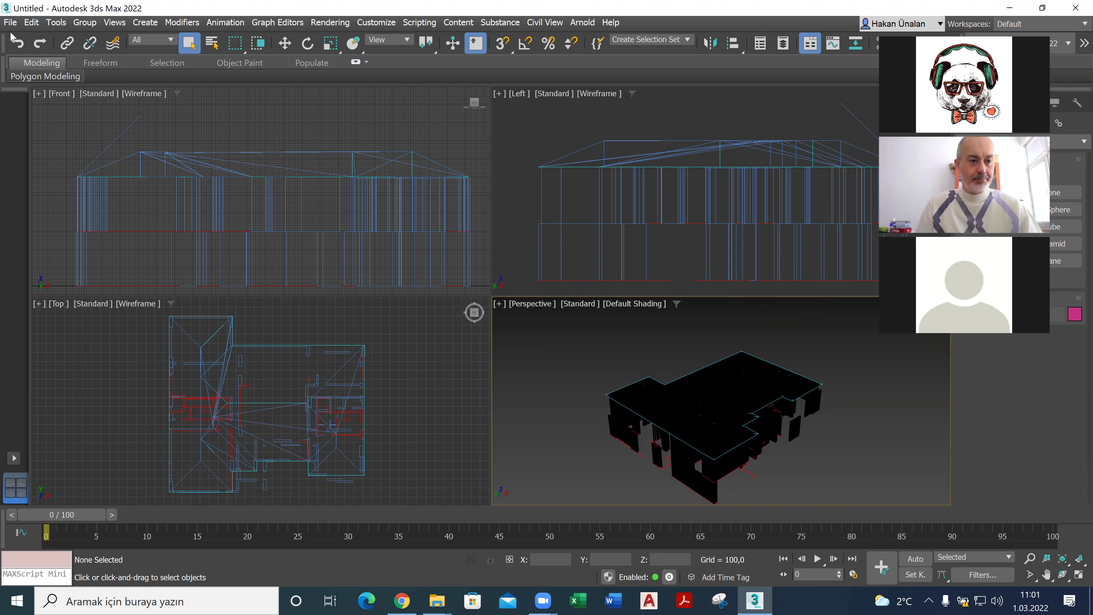
- Clear the imported building model by starting a new scene with New All, without saving the changes
left_click(12, 22)
mouse_move(120, 48)
left_click(172, 45)
left_click(537, 321)
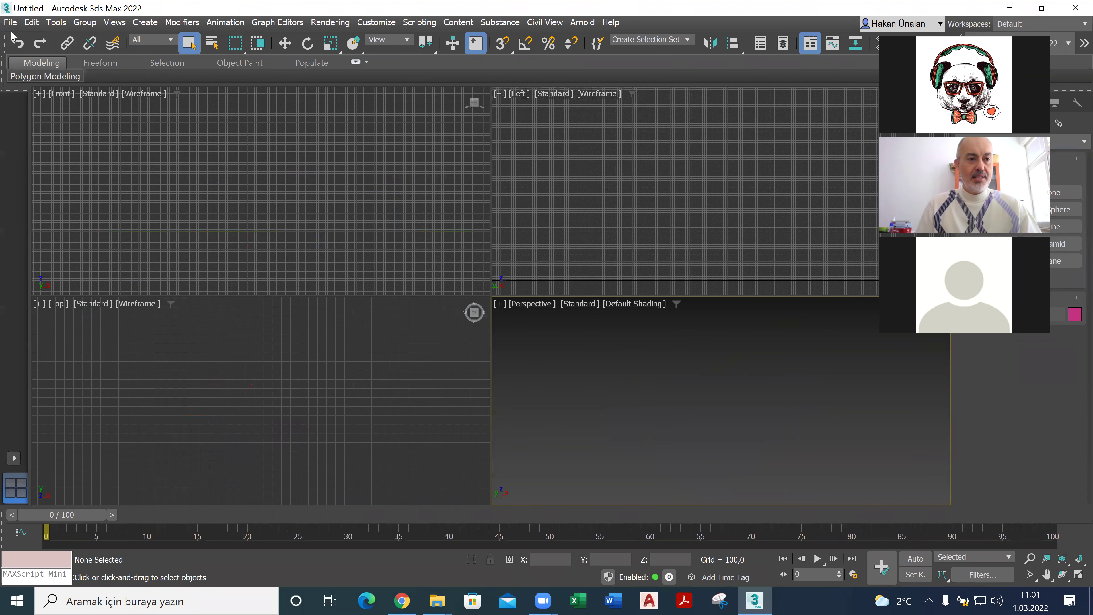
- Import the third DWG file from the BDC I FINAL folder with AutoCAD primitives derived by Layer
left_click(10, 22)
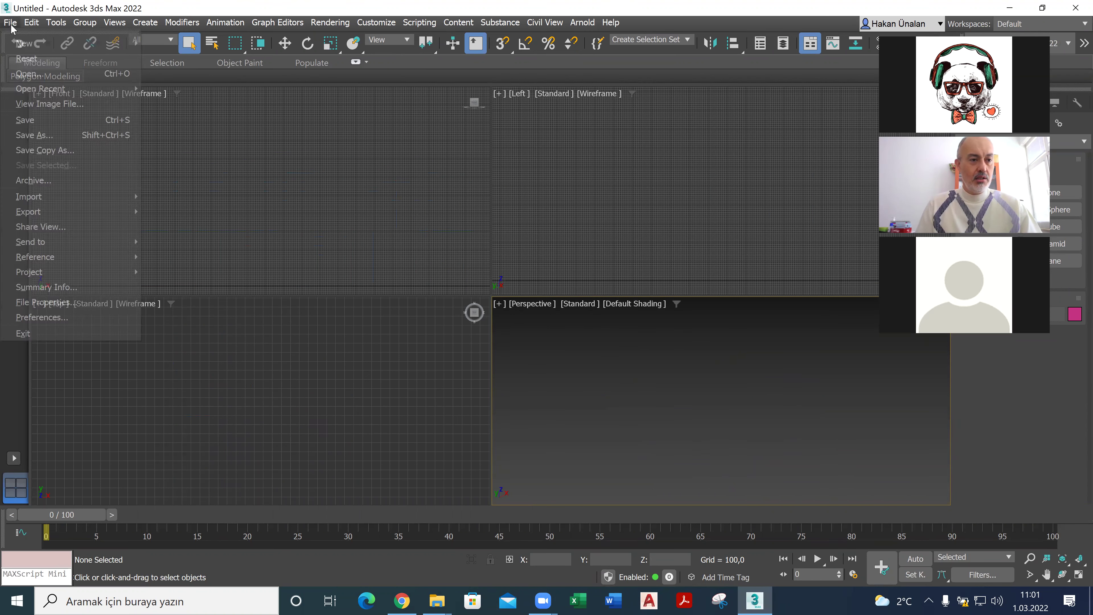
mouse_move(37, 197)
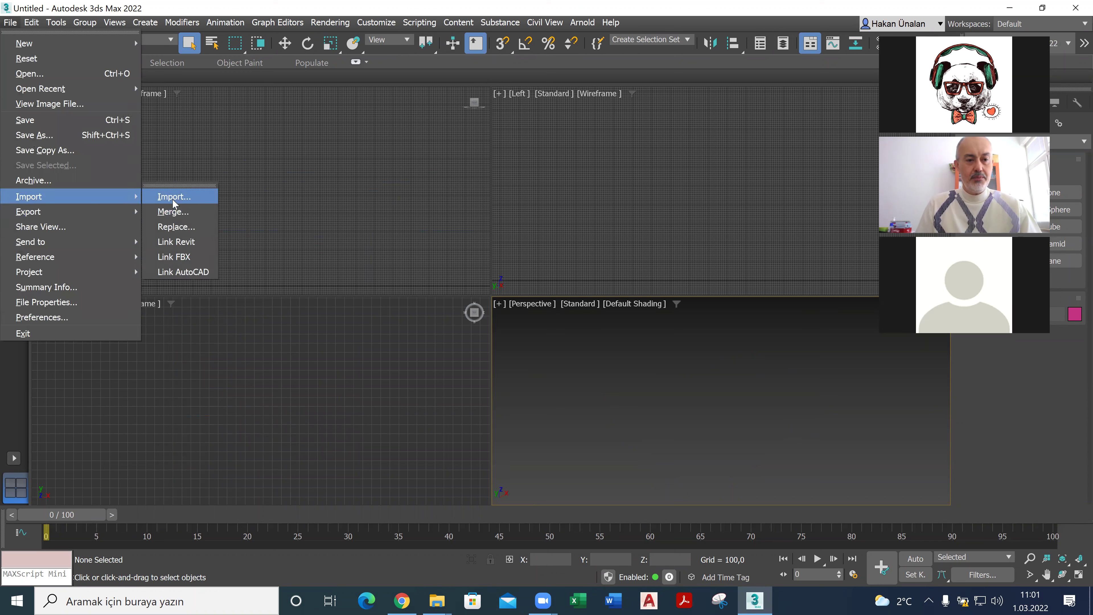
left_click(173, 198)
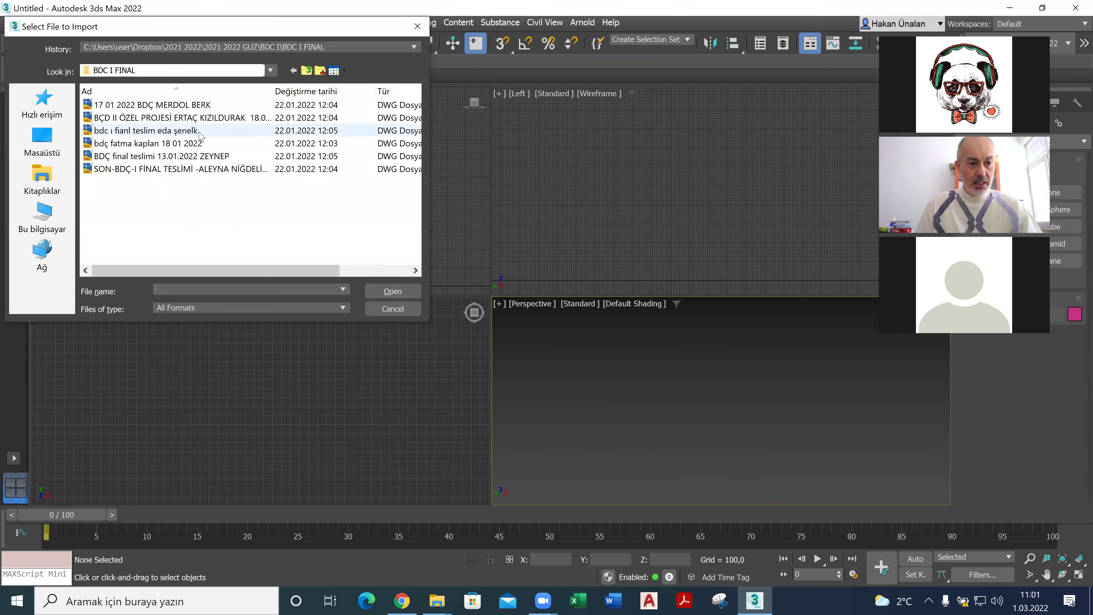
double_click(201, 132)
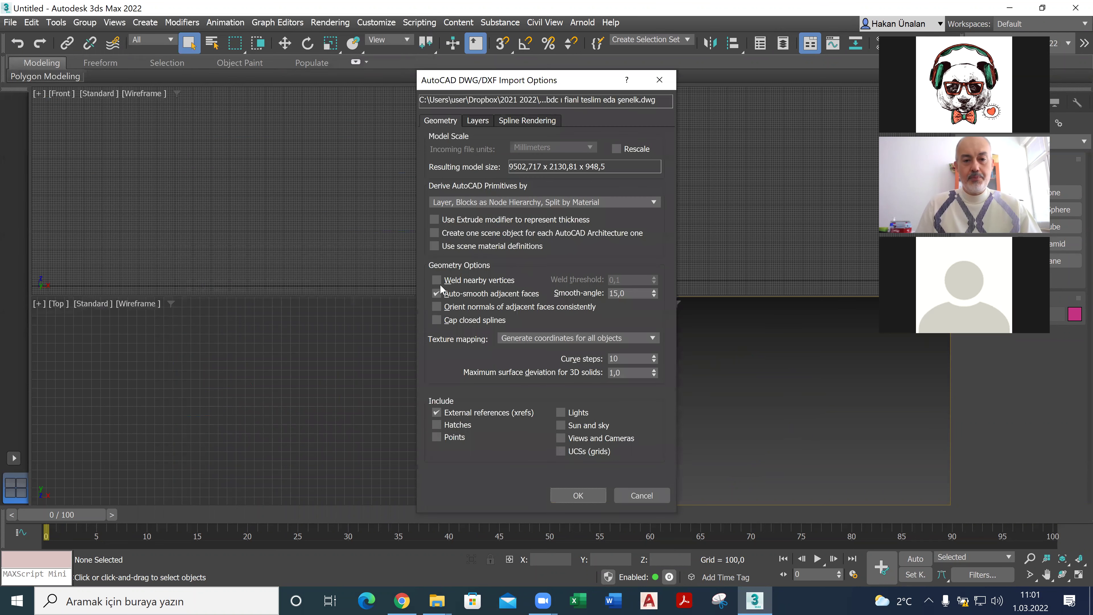
left_click(477, 201)
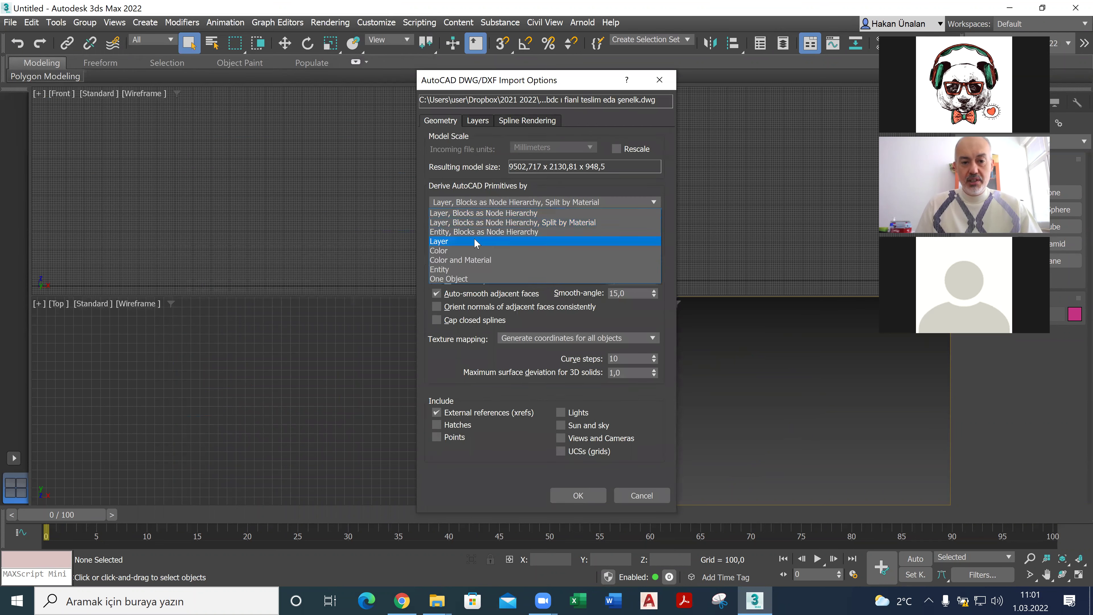
left_click(474, 241)
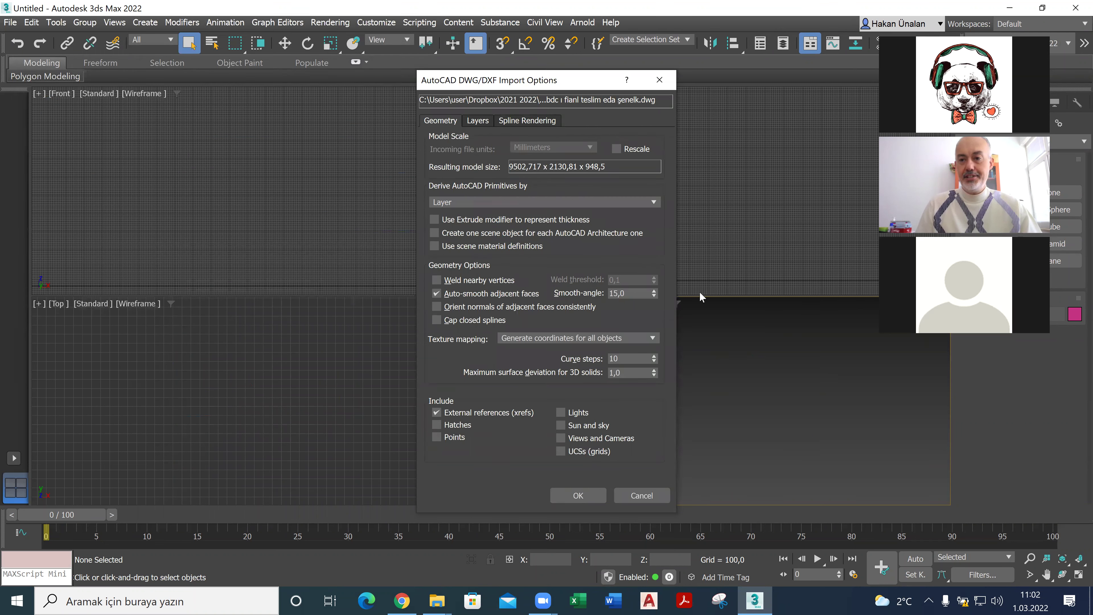
left_click(579, 495)
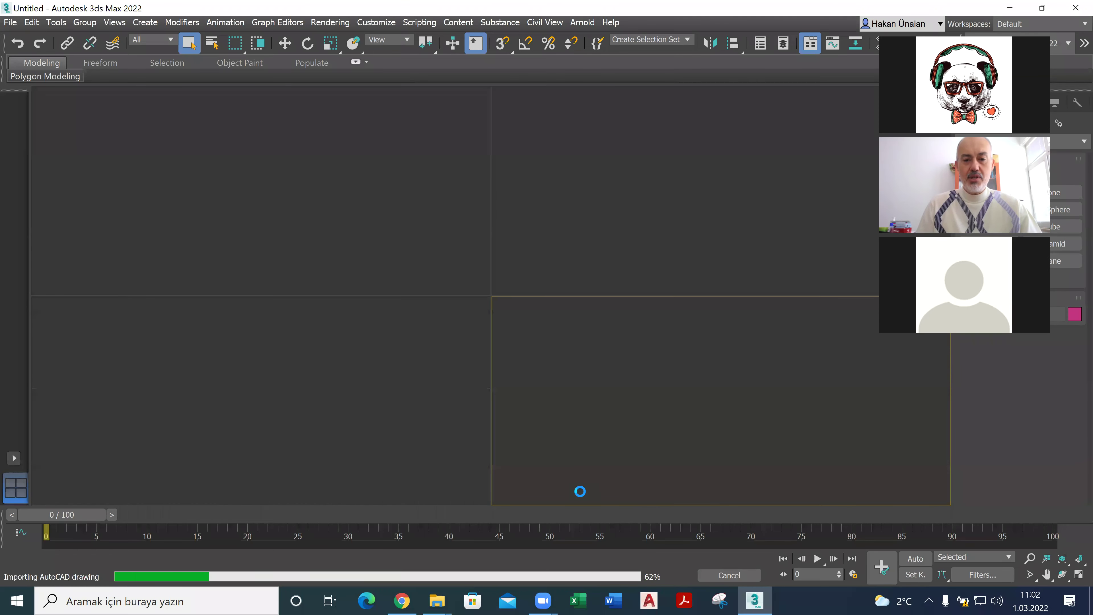